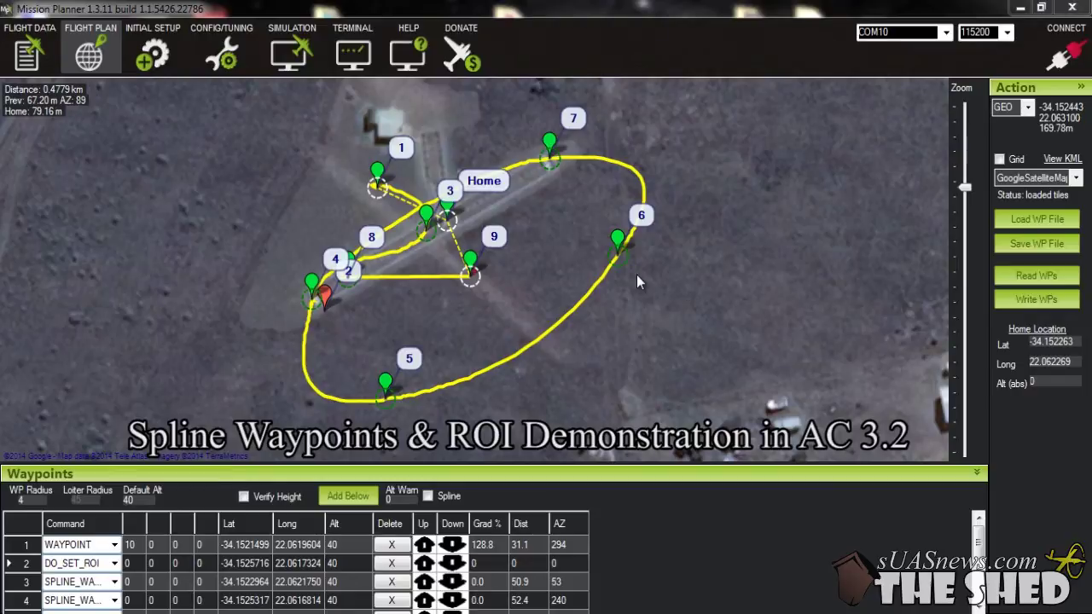
Add and delete a trial waypoint 10 twice, then select the DO_SET_ROI waypoint 2
{"action": "left_click_drag", "start_coordinate": [638, 282], "coordinate": [670, 286]}
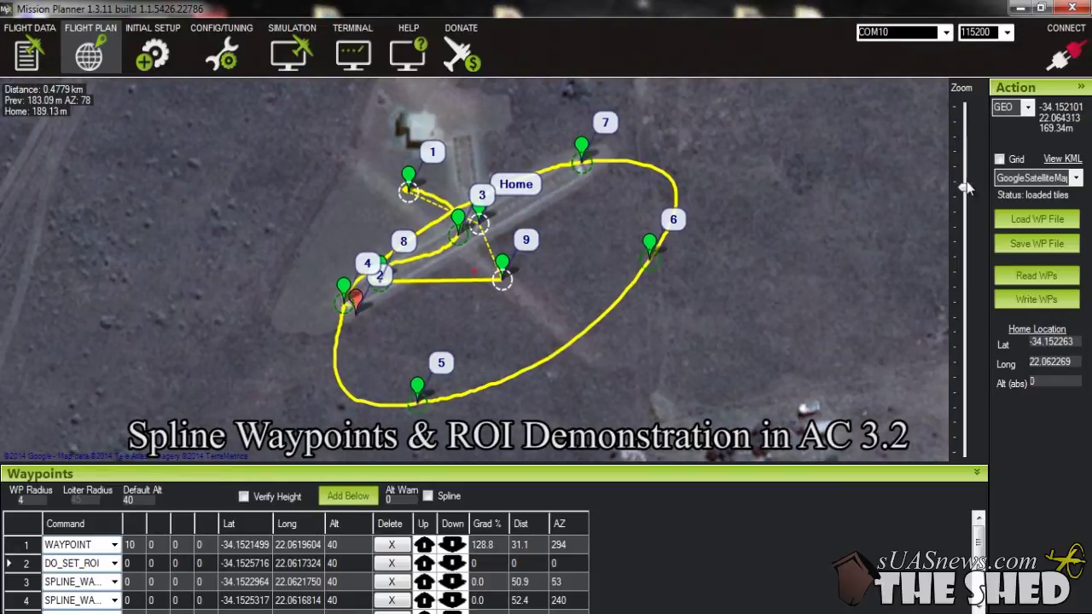
{"action": "left_click_drag", "start_coordinate": [794, 317], "coordinate": [790, 295]}
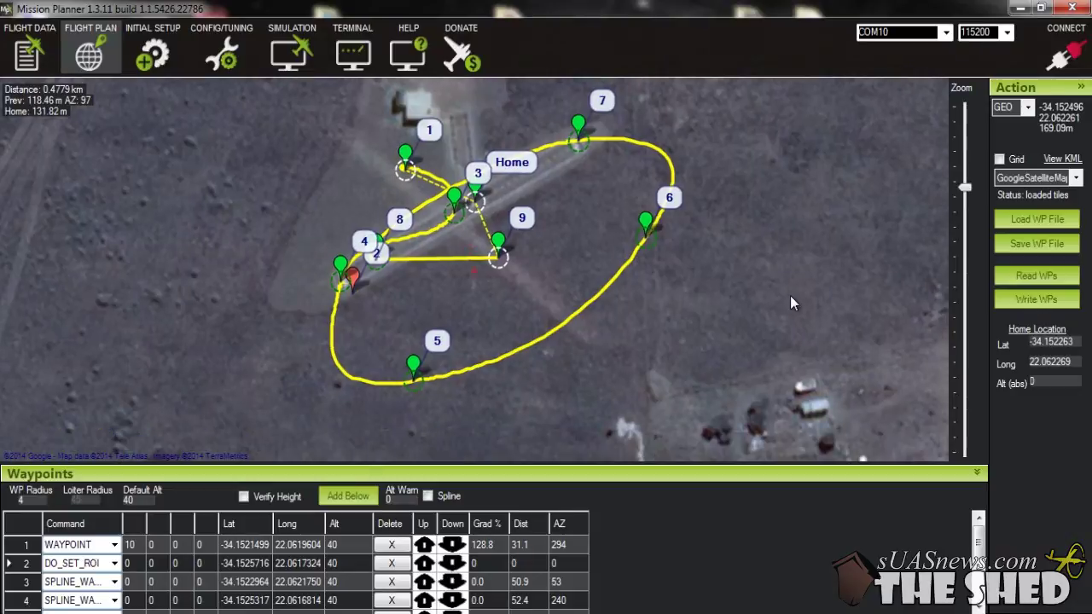
{"action": "left_click", "coordinate": [790, 295]}
{"action": "left_click", "coordinate": [406, 602]}
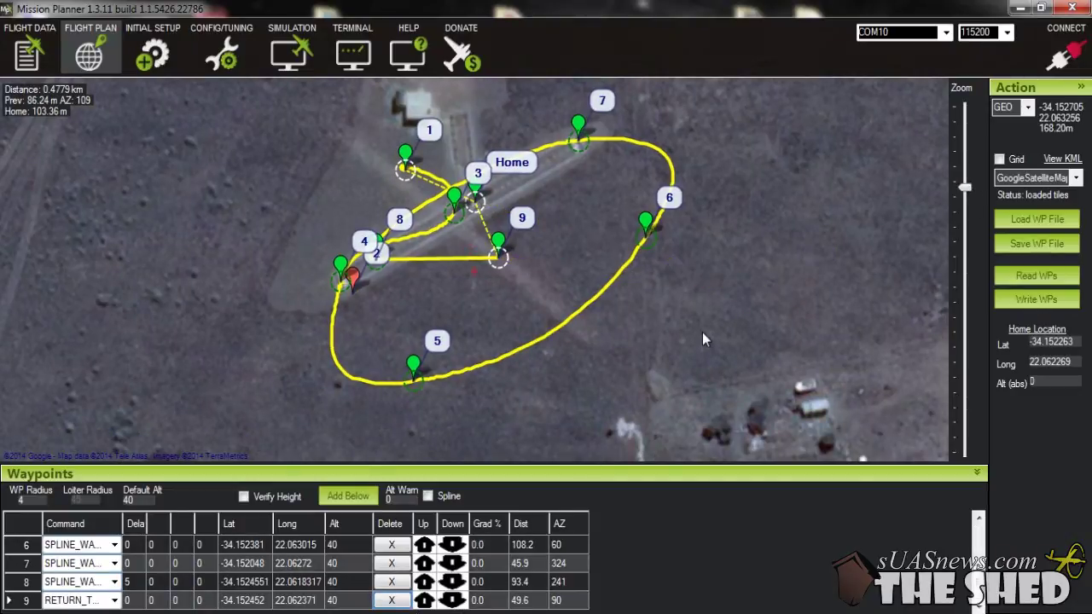
{"action": "left_click_drag", "start_coordinate": [655, 333], "coordinate": [652, 339]}
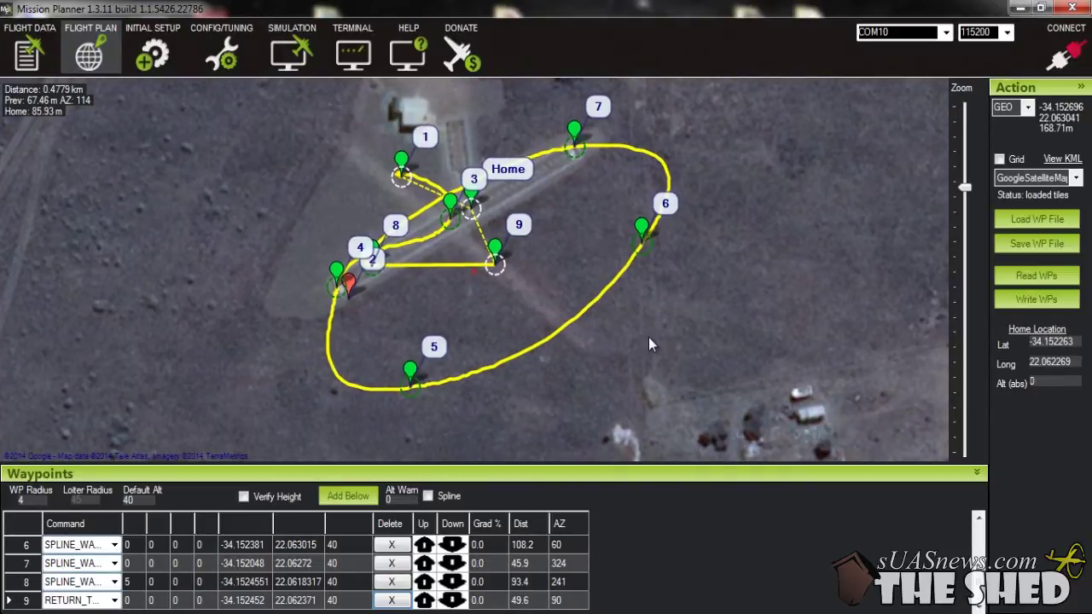
{"action": "left_click", "coordinate": [372, 260]}
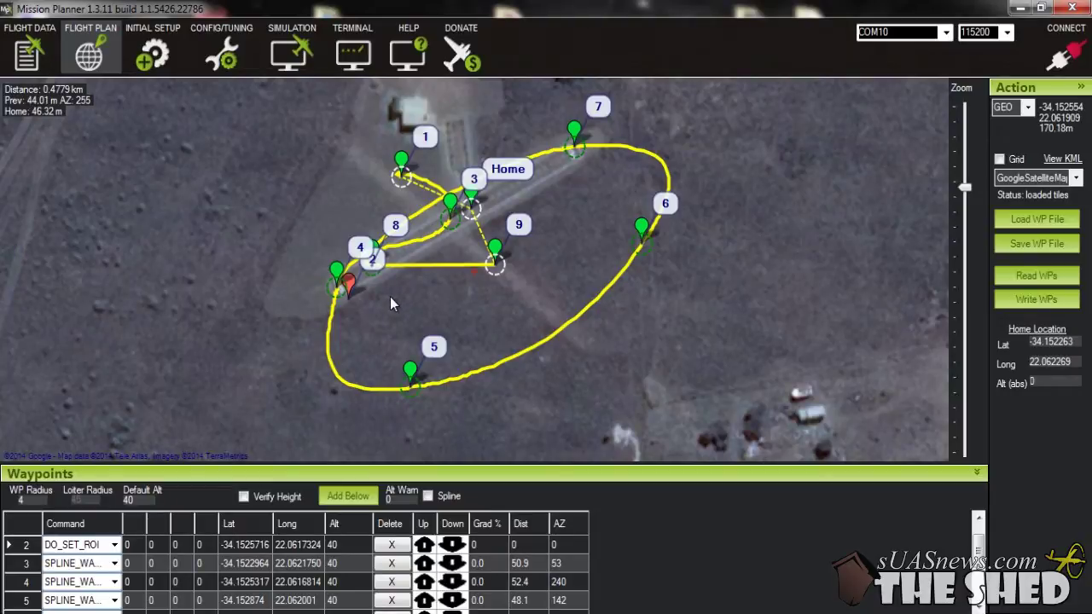
{"action": "left_click", "coordinate": [649, 304]}
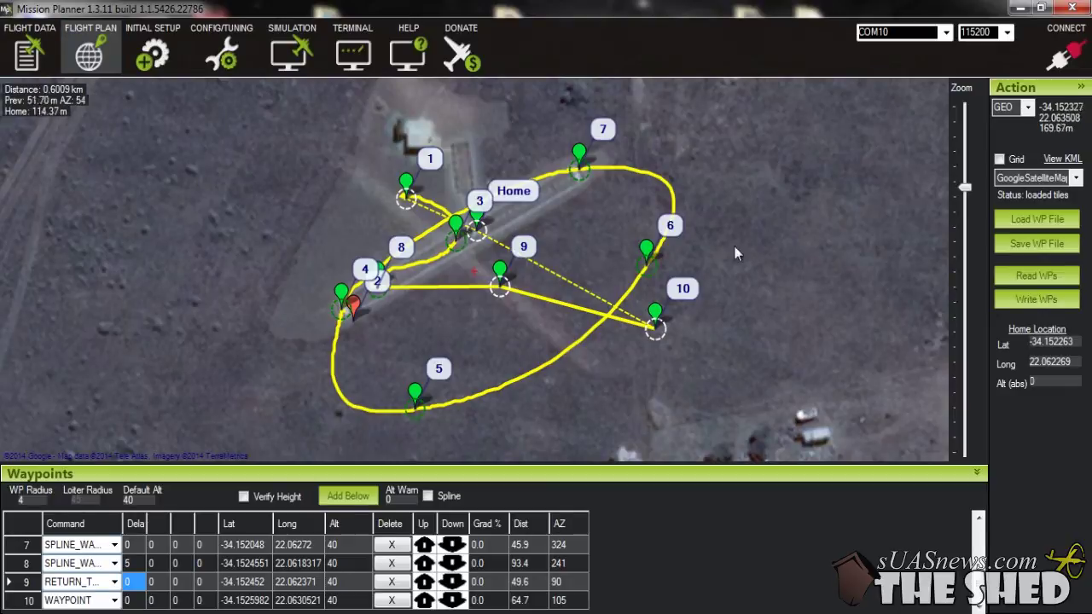
{"action": "left_click", "coordinate": [391, 601]}
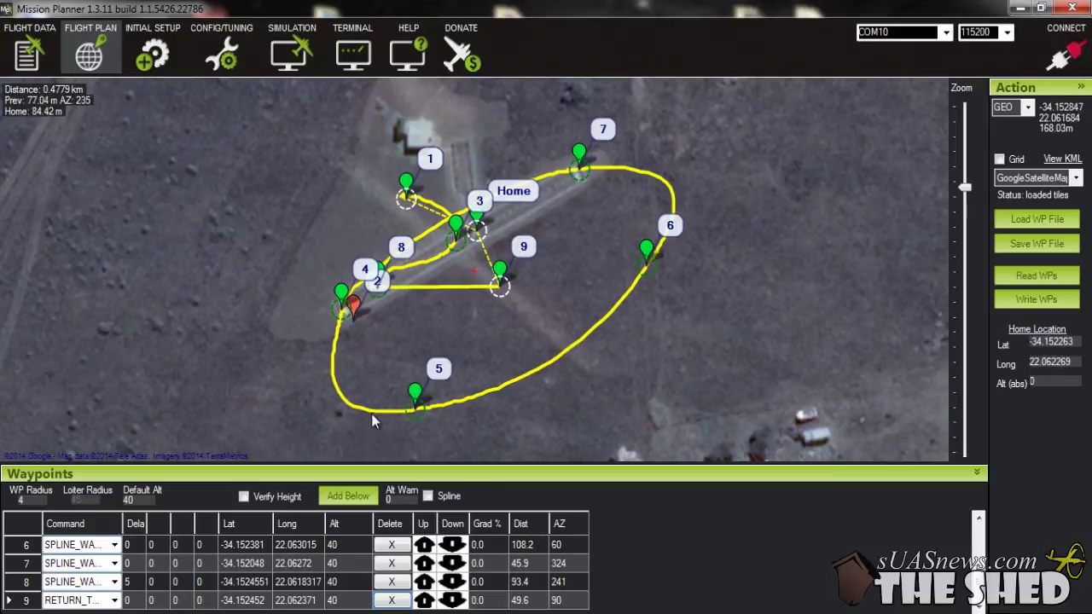
{"action": "left_click", "coordinate": [361, 278]}
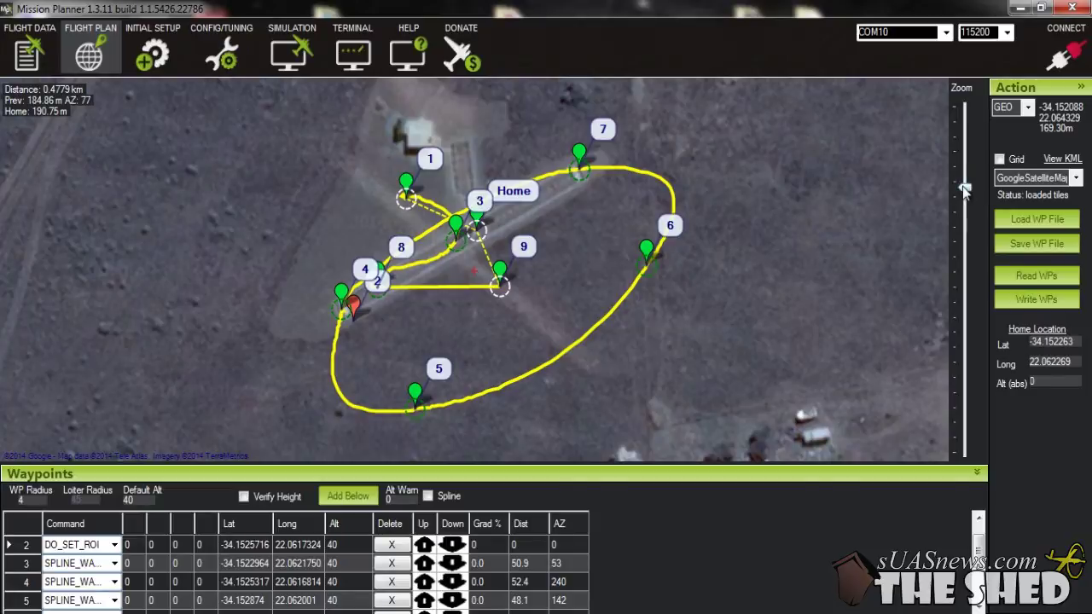
Clear the whole mission, delete the stray waypoint 1, and zoom in on Home
{"action": "right_click", "coordinate": [771, 218]}
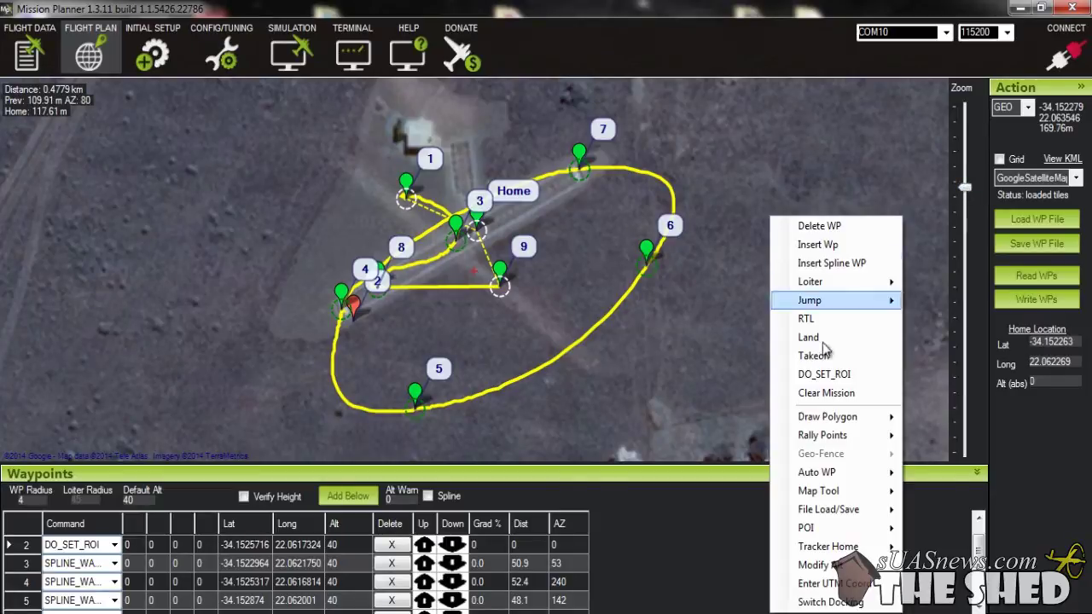
{"action": "left_click", "coordinate": [826, 394]}
{"action": "left_click", "coordinate": [829, 397]}
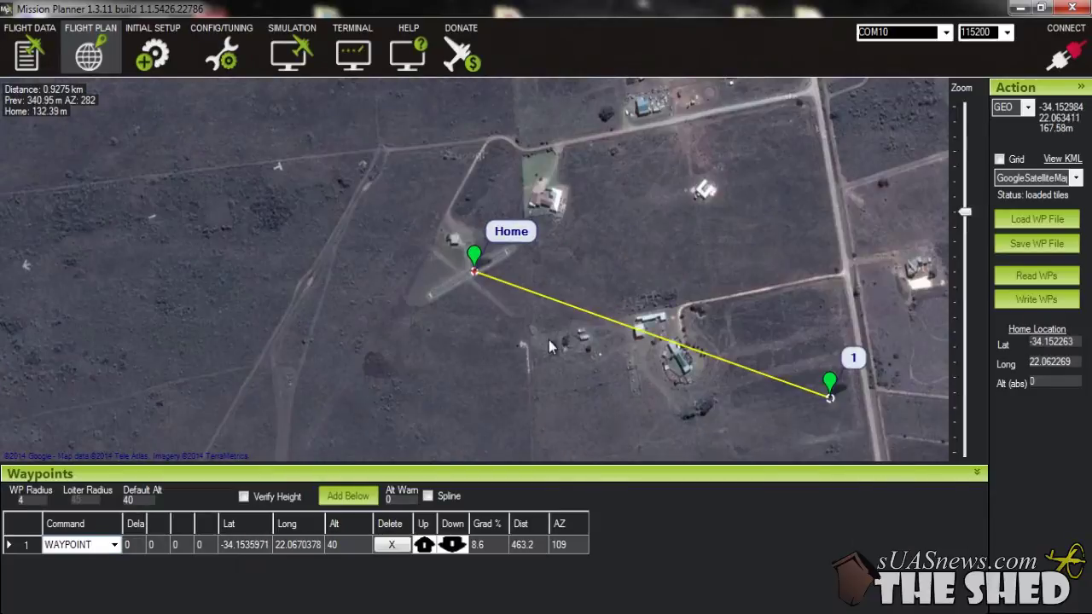
{"action": "left_click", "coordinate": [390, 546]}
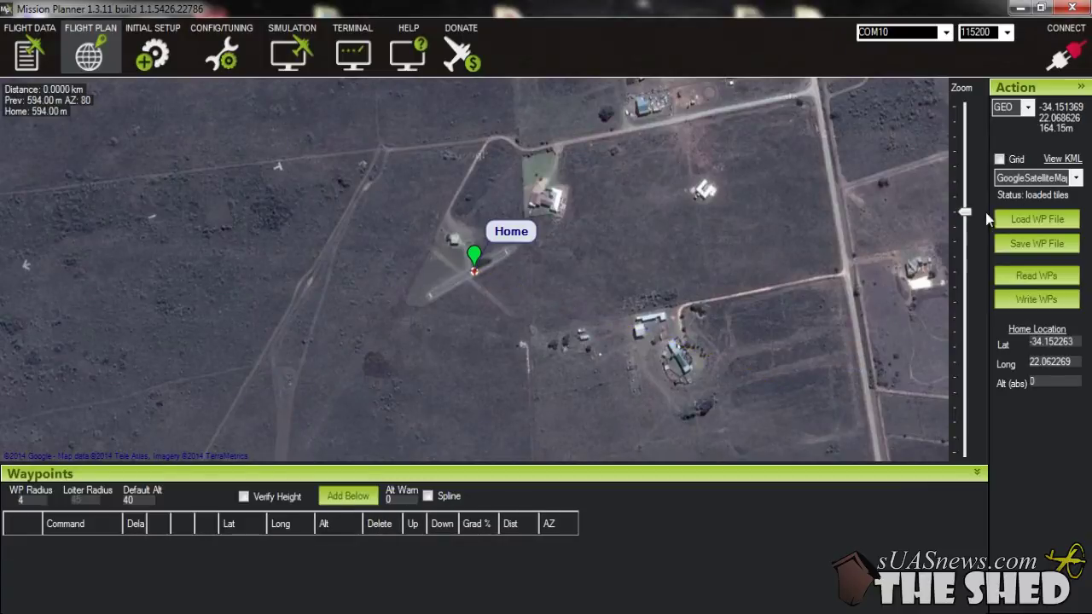
{"action": "scroll", "coordinate": [981, 206], "scroll_direction": "up", "scroll_amount": 2}
{"action": "scroll", "coordinate": [975, 199], "scroll_direction": "up", "scroll_amount": 2}
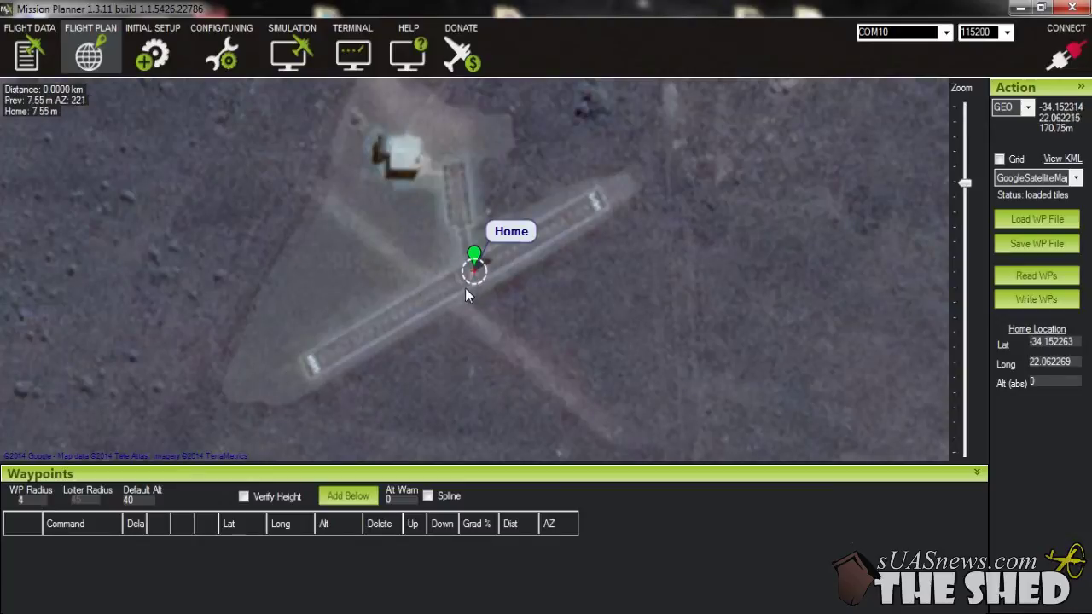
Add waypoint 1 northwest of Home near the hangar and set its Delay to 10
{"action": "left_click", "coordinate": [396, 230]}
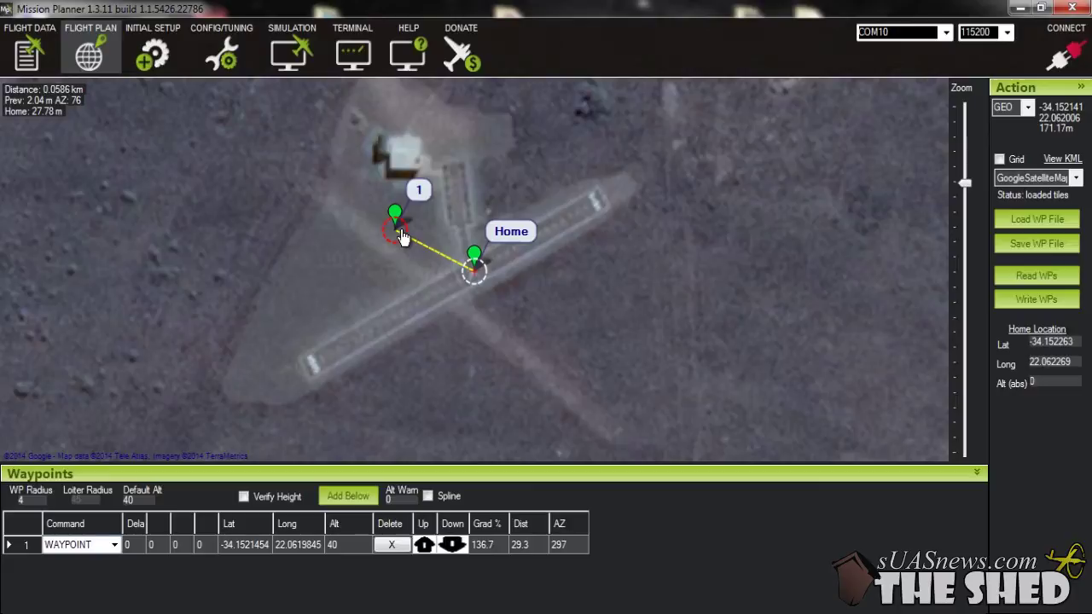
{"action": "left_click", "coordinate": [132, 546]}
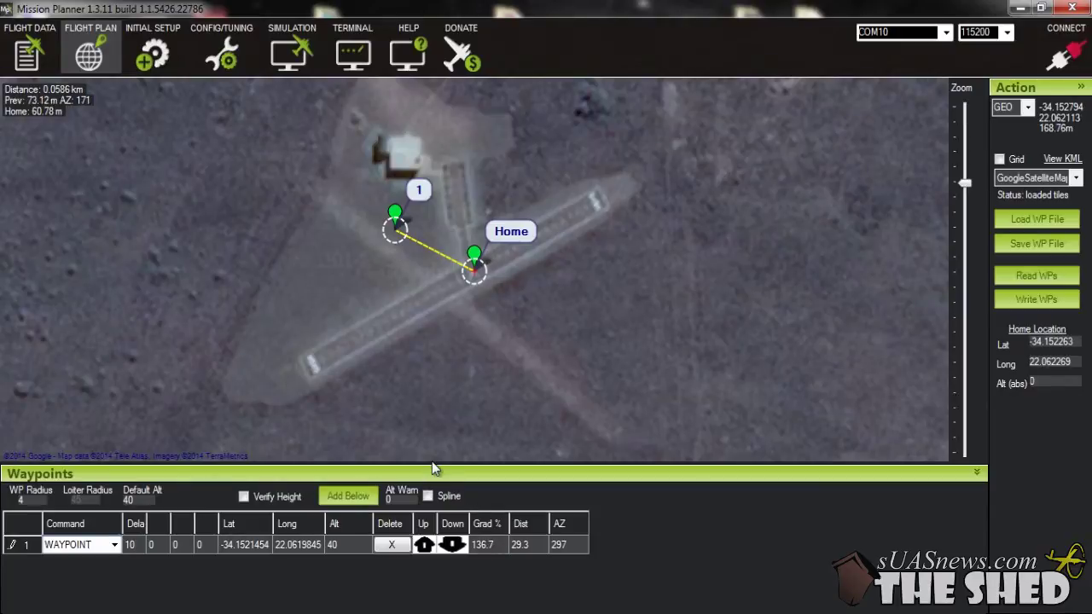
Enlarge the Waypoints grid and place waypoints 2–8 around the runway, moving 3 to mid-runway
{"action": "left_click_drag", "start_coordinate": [437, 465], "coordinate": [444, 432]}
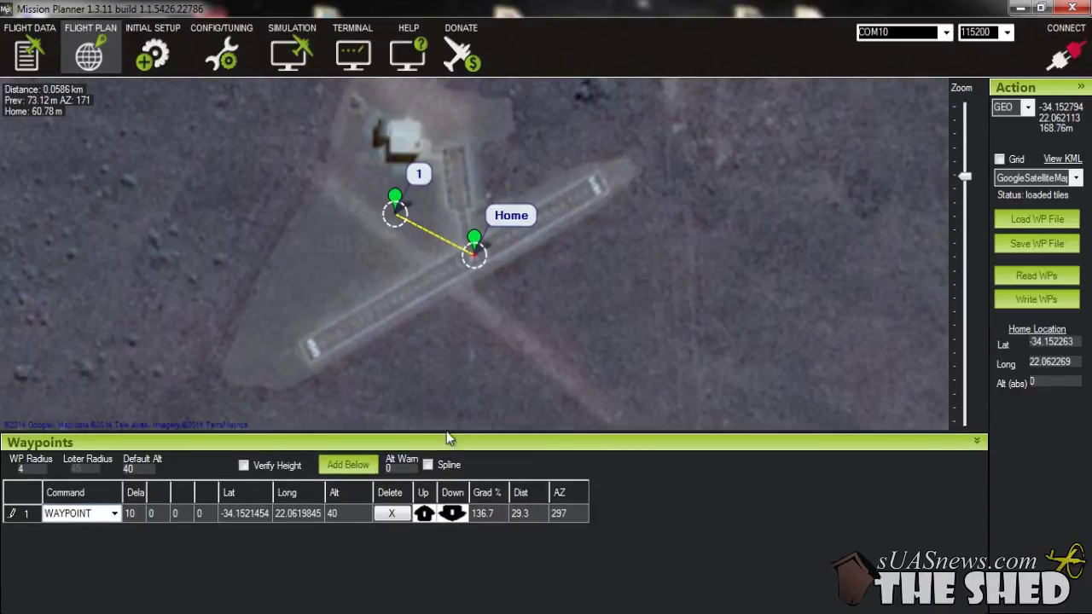
{"action": "left_click", "coordinate": [461, 260]}
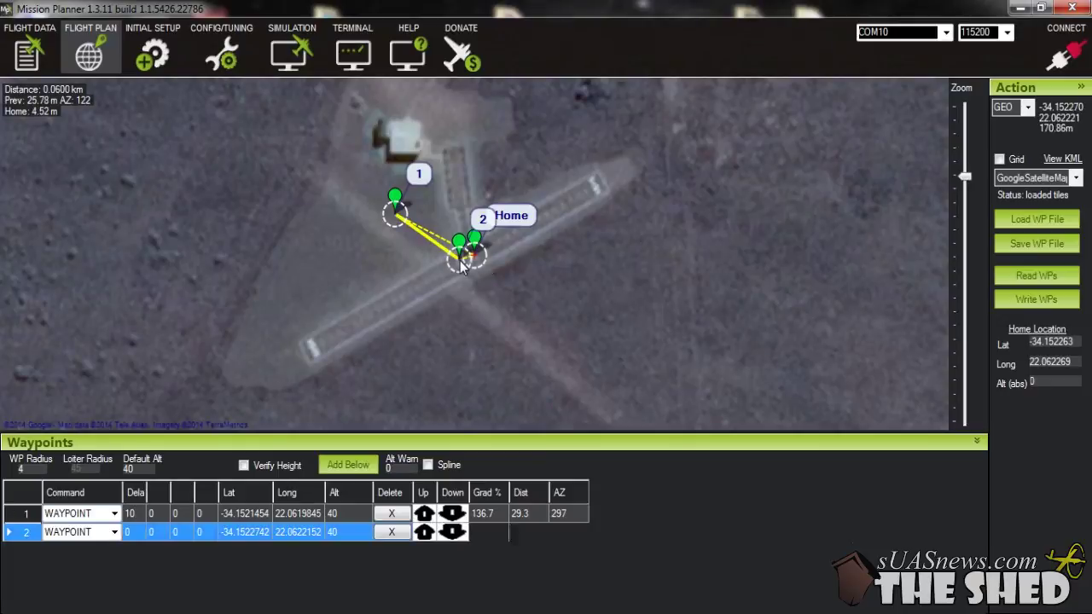
{"action": "left_click", "coordinate": [314, 351]}
{"action": "left_click_drag", "start_coordinate": [374, 391], "coordinate": [391, 315]}
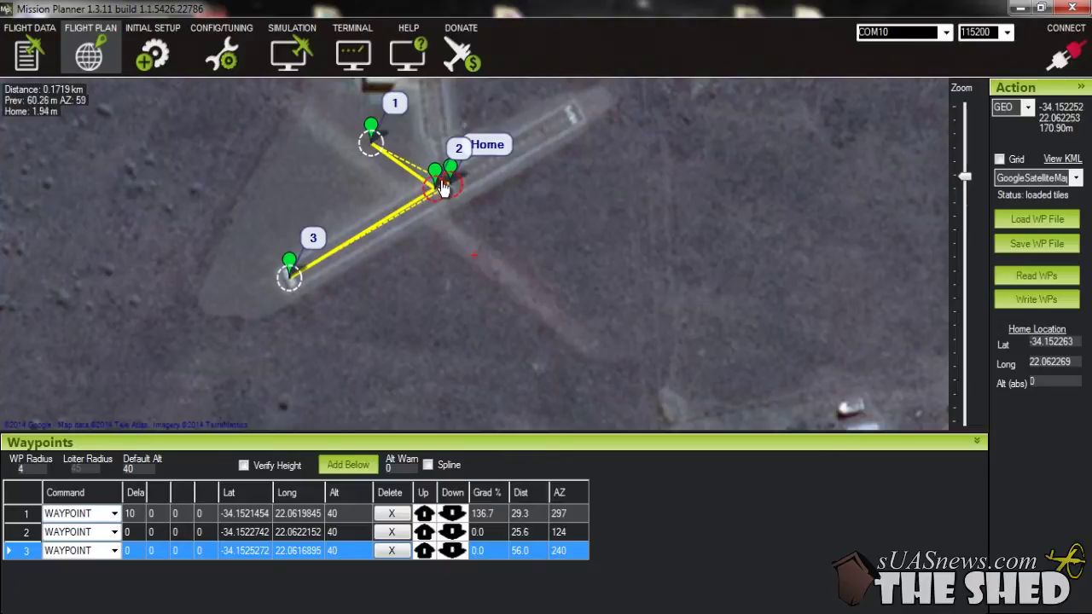
{"action": "left_click_drag", "start_coordinate": [309, 275], "coordinate": [358, 243]}
{"action": "left_click", "coordinate": [285, 273]}
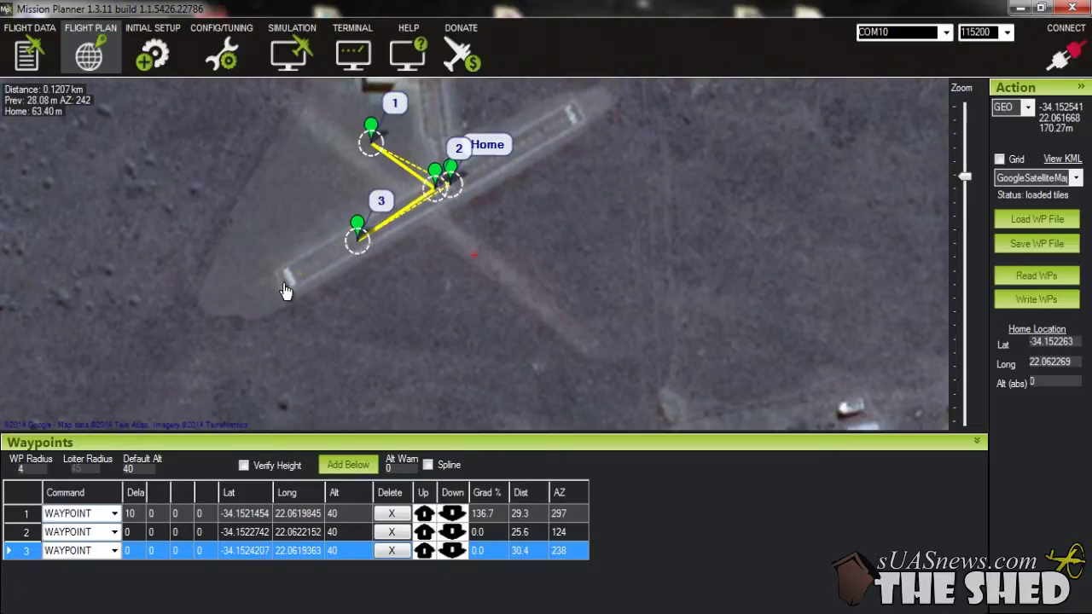
{"action": "left_click", "coordinate": [356, 394]}
{"action": "left_click", "coordinate": [653, 217]}
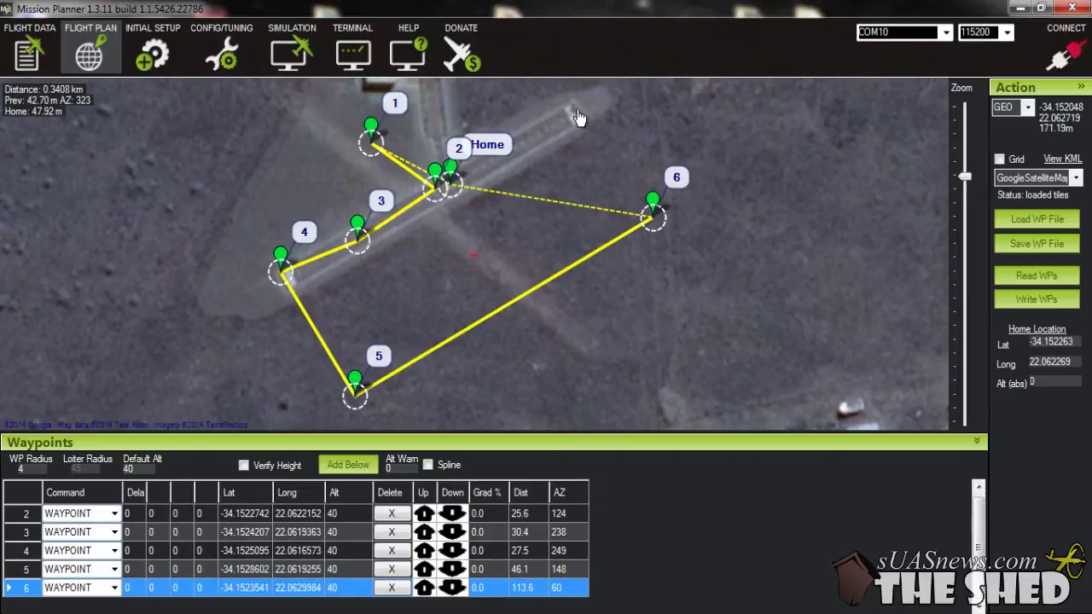
{"action": "left_click", "coordinate": [577, 104]}
{"action": "left_click", "coordinate": [315, 266]}
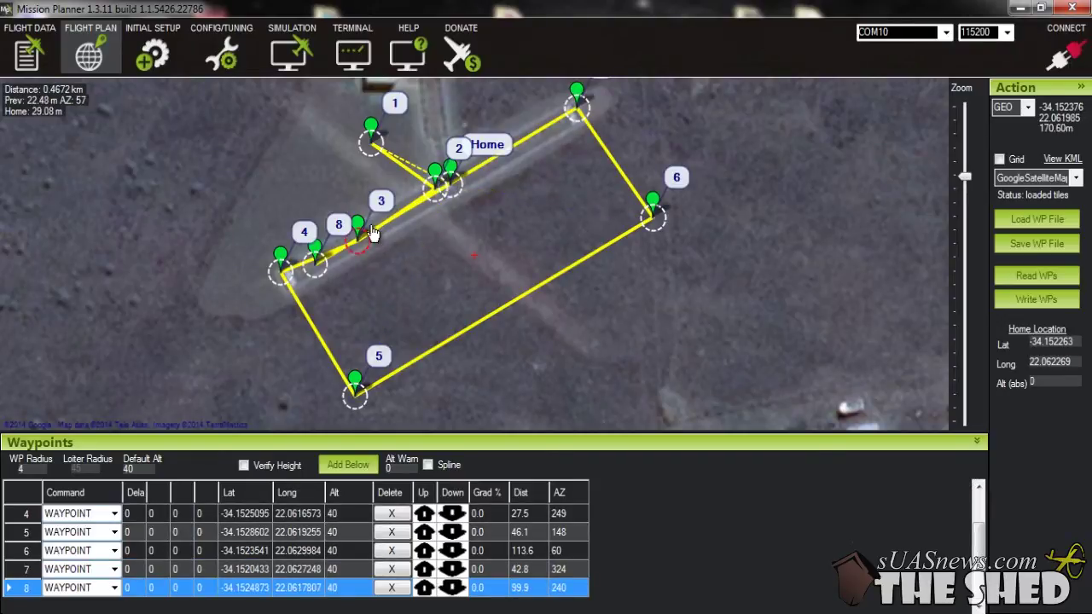
Nudge waypoint 5 down and right, deleting two extra waypoint 9s
{"action": "left_click_drag", "start_coordinate": [285, 274], "coordinate": [294, 303]}
{"action": "left_click", "coordinate": [287, 282]}
{"action": "left_click", "coordinate": [394, 590]}
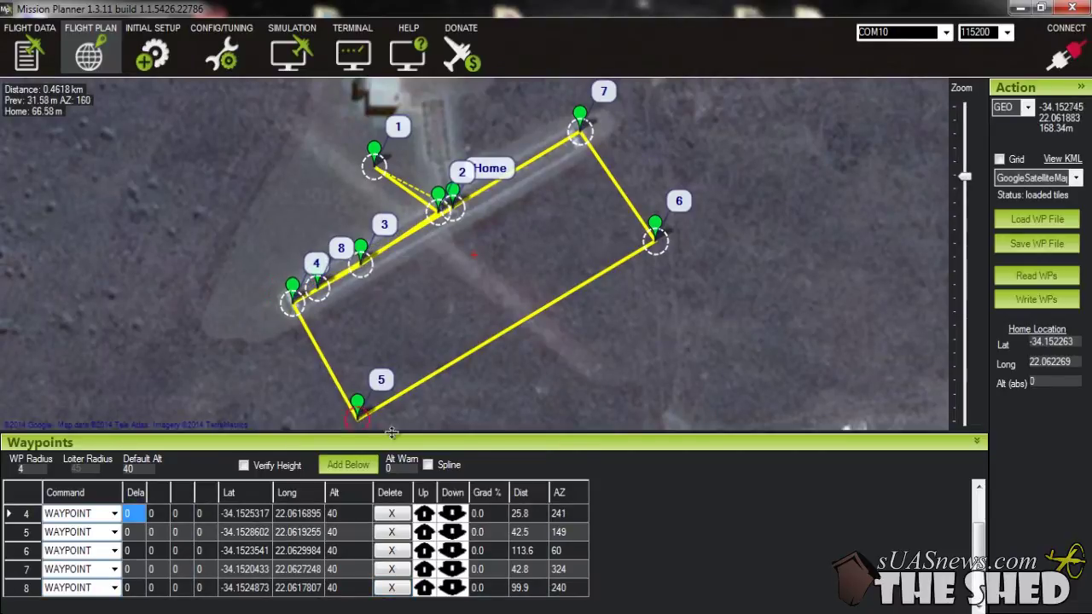
{"action": "left_click_drag", "start_coordinate": [599, 393], "coordinate": [583, 302]}
{"action": "left_click_drag", "start_coordinate": [349, 339], "coordinate": [354, 347]}
{"action": "left_click_drag", "start_coordinate": [518, 302], "coordinate": [529, 333]}
{"action": "left_click_drag", "start_coordinate": [641, 186], "coordinate": [611, 262]}
{"action": "left_click", "coordinate": [650, 249]}
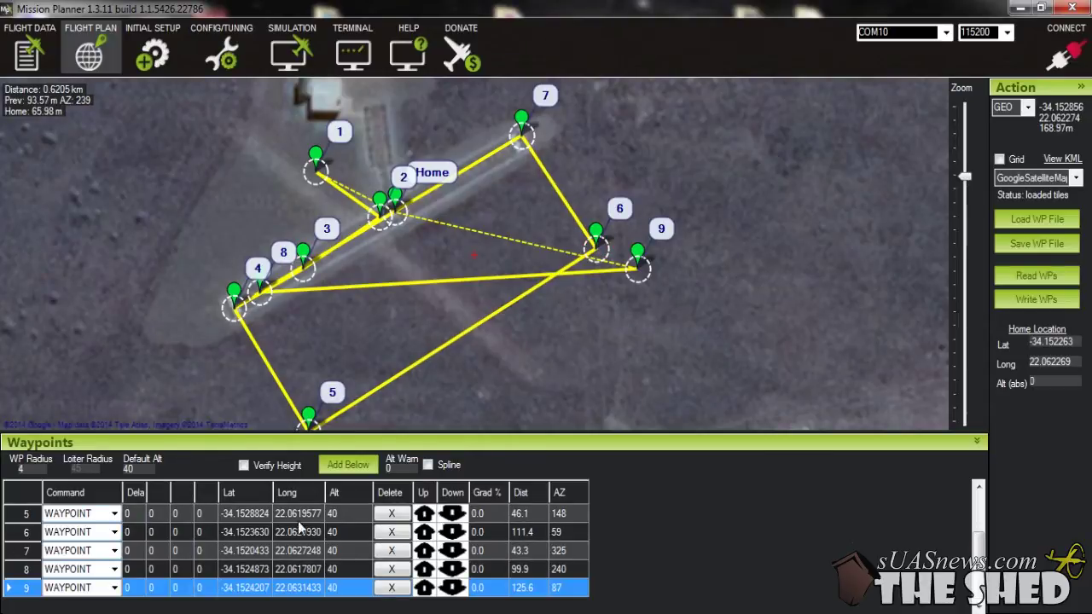
{"action": "left_click", "coordinate": [391, 588]}
Scroll the Waypoints grid to the top and open row 2's Command dropdown
{"action": "left_click_drag", "start_coordinate": [692, 406], "coordinate": [802, 390]}
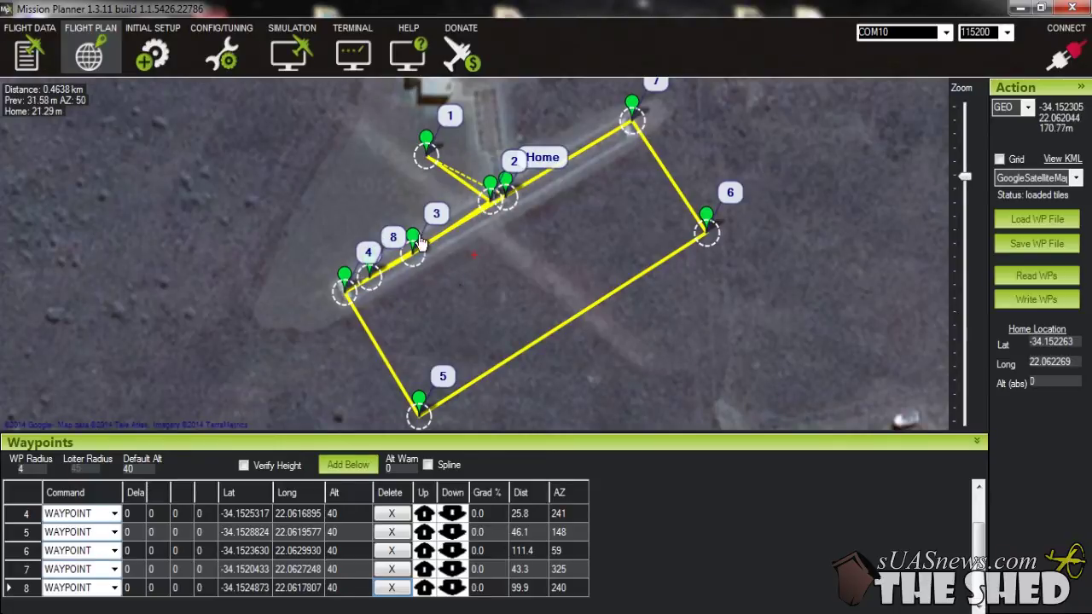
{"action": "left_click_drag", "start_coordinate": [978, 560], "coordinate": [985, 526]}
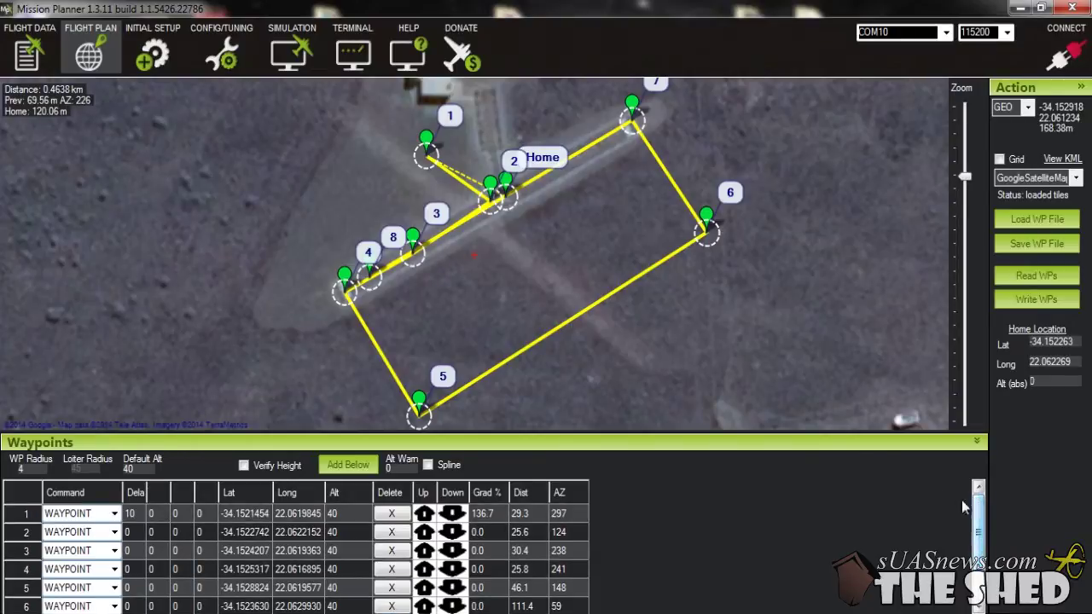
{"action": "left_click", "coordinate": [122, 532]}
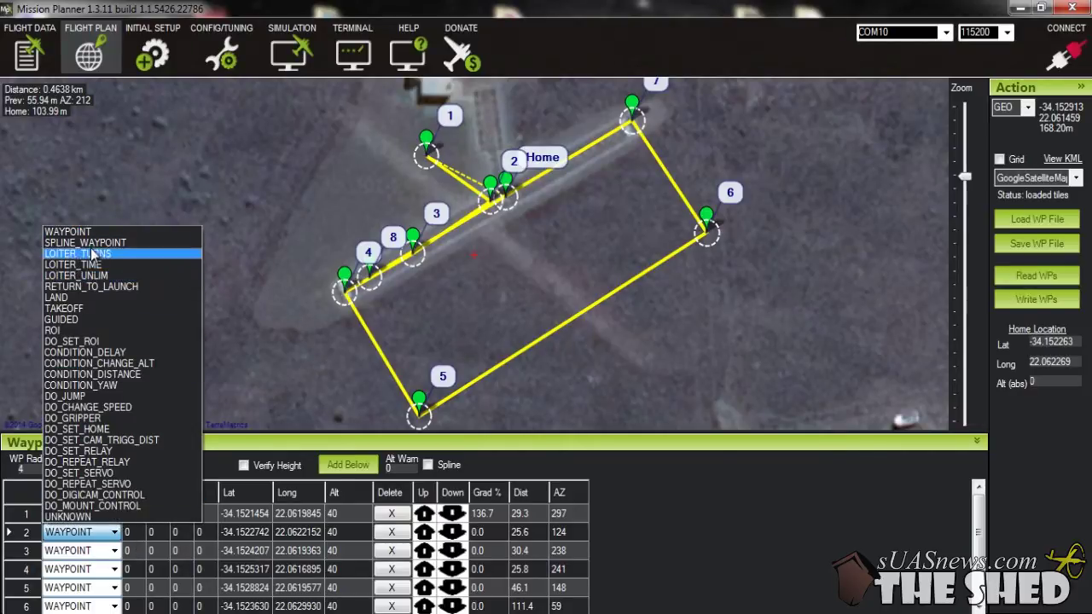
Set waypoint 2's command to DO_SET_ROI and commit the change
{"action": "left_click", "coordinate": [91, 345]}
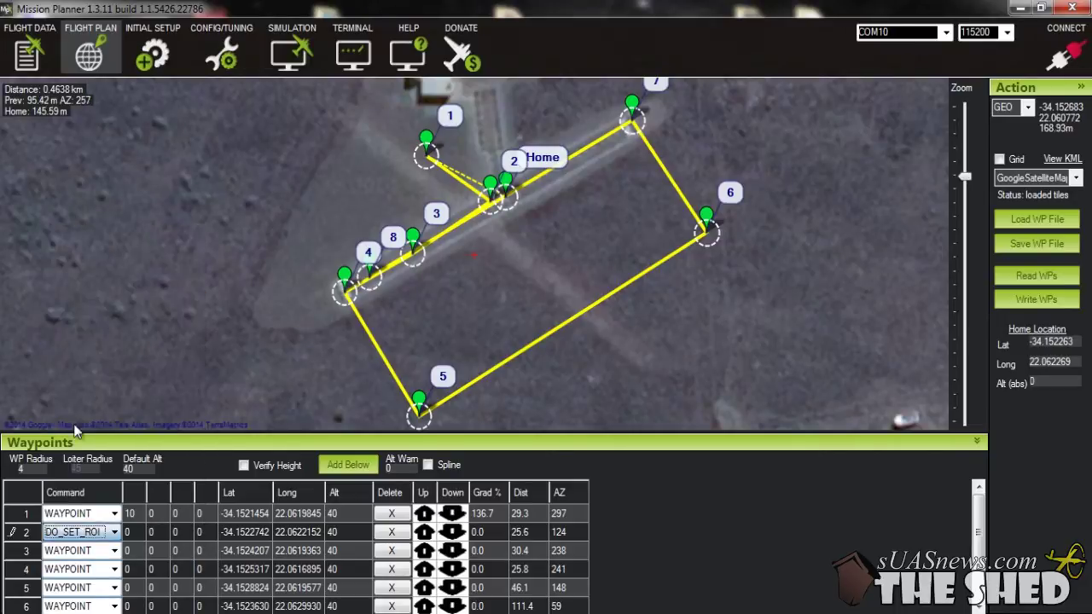
{"action": "left_click", "coordinate": [347, 531]}
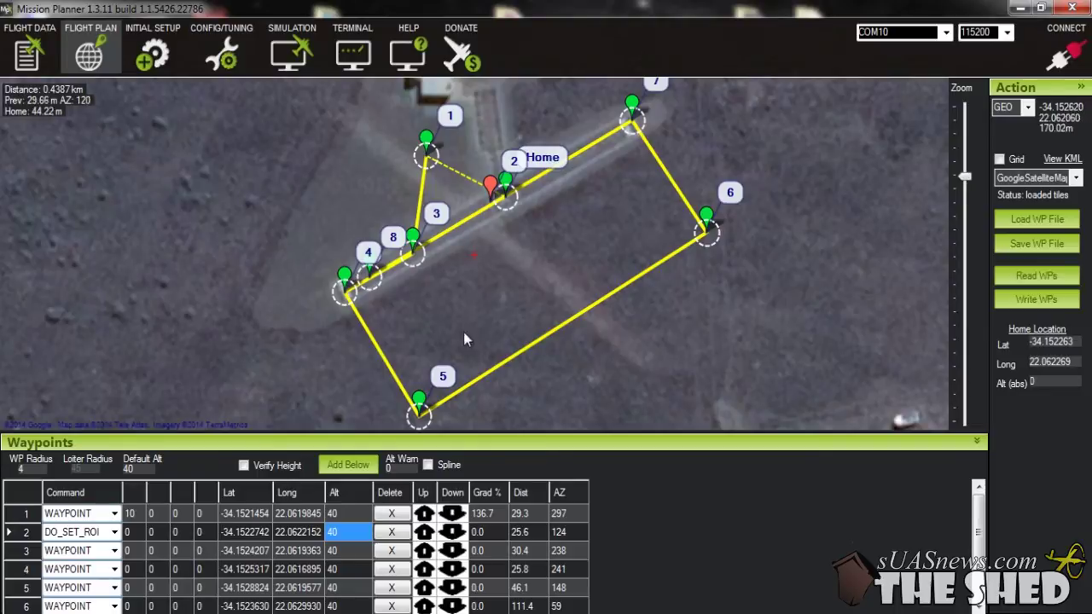
Nudge Home along the runway and move the red ROI marker beside waypoint 4 at the west end
{"action": "mouse_move", "coordinate": [490, 192]}
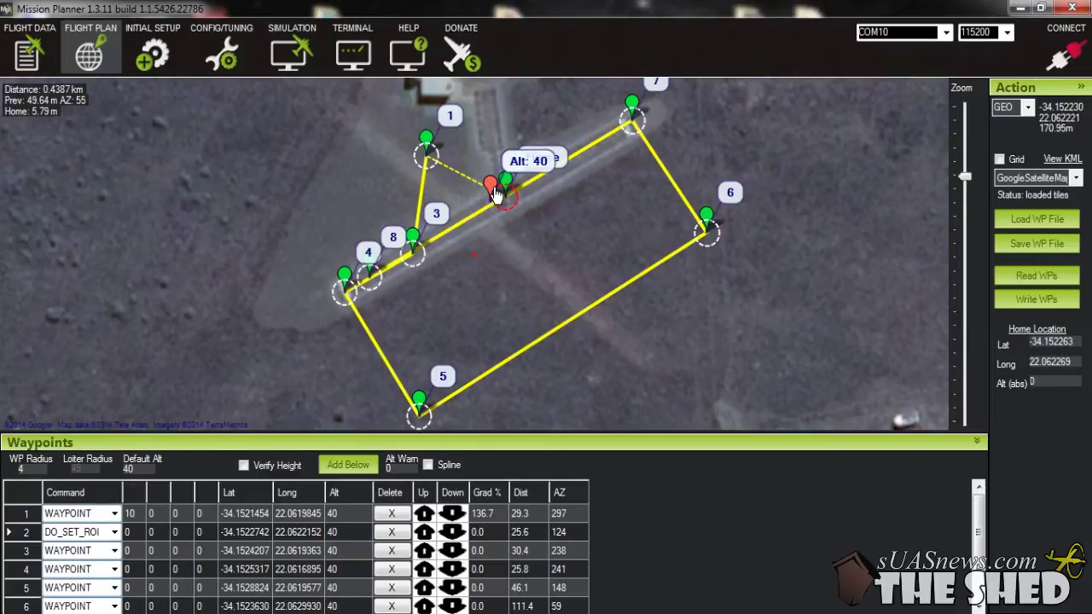
{"action": "mouse_move", "coordinate": [493, 194]}
{"action": "left_mouse_down"}
{"action": "mouse_move", "coordinate": [396, 260]}
{"action": "mouse_move", "coordinate": [478, 260]}
{"action": "mouse_move", "coordinate": [500, 219]}
{"action": "mouse_move", "coordinate": [502, 182]}
{"action": "left_mouse_up"}
{"action": "left_click_drag", "start_coordinate": [332, 302], "coordinate": [325, 300]}
{"action": "mouse_move", "coordinate": [345, 309]}
{"action": "left_mouse_down"}
{"action": "mouse_move", "coordinate": [322, 332]}
{"action": "mouse_move", "coordinate": [388, 303]}
{"action": "left_mouse_up"}
{"action": "mouse_move", "coordinate": [328, 327]}
{"action": "left_mouse_down"}
{"action": "mouse_move", "coordinate": [367, 300]}
{"action": "mouse_move", "coordinate": [373, 314]}
{"action": "left_mouse_up"}
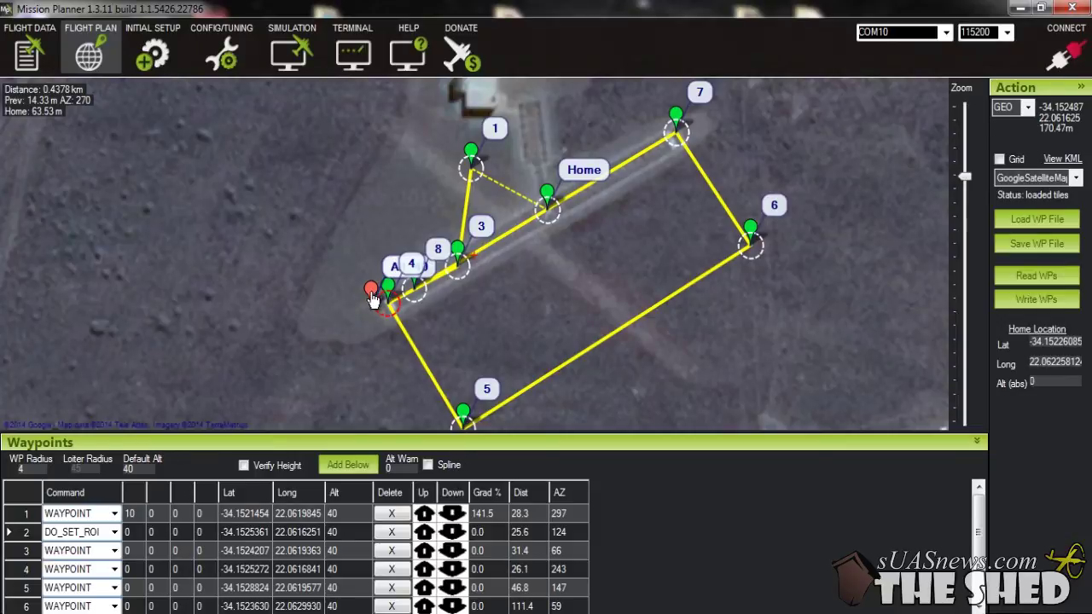
{"action": "left_click_drag", "start_coordinate": [612, 415], "coordinate": [610, 354]}
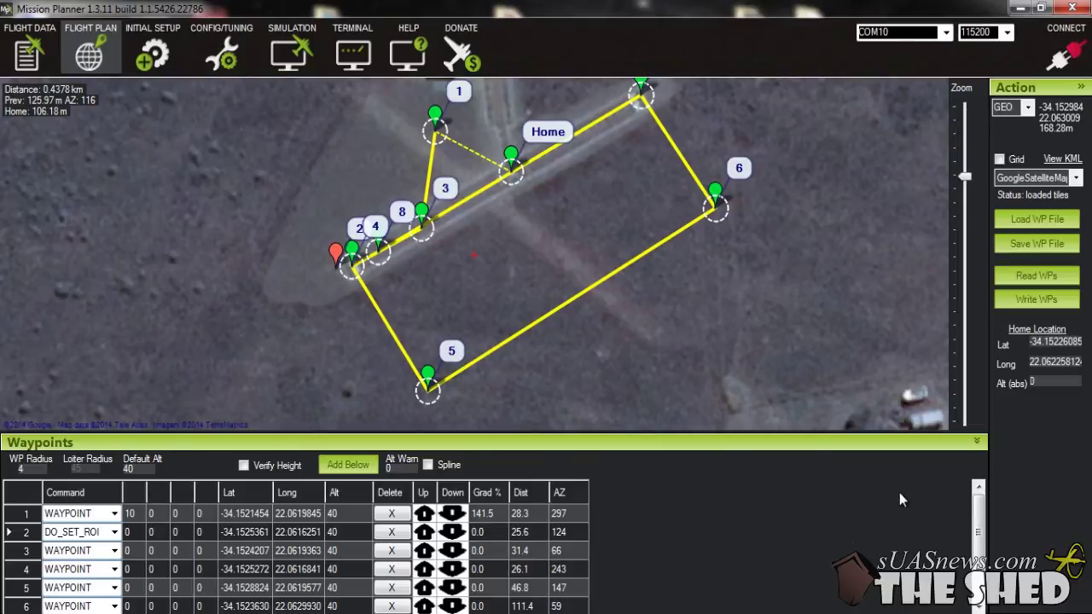
{"action": "left_click_drag", "start_coordinate": [979, 525], "coordinate": [978, 555]}
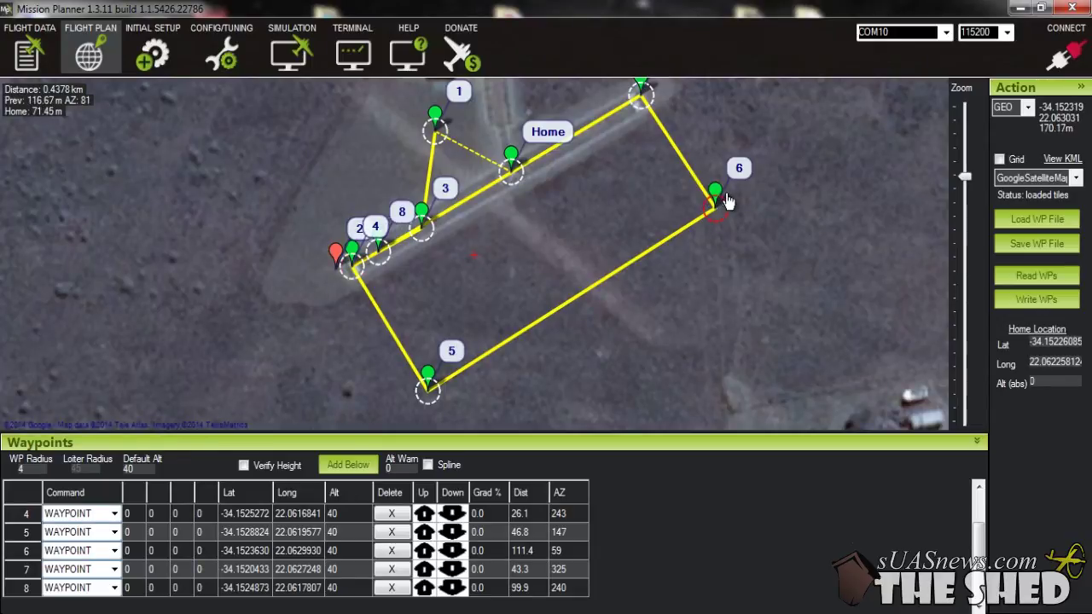
{"action": "left_click", "coordinate": [116, 571]}
{"action": "left_click", "coordinate": [116, 572]}
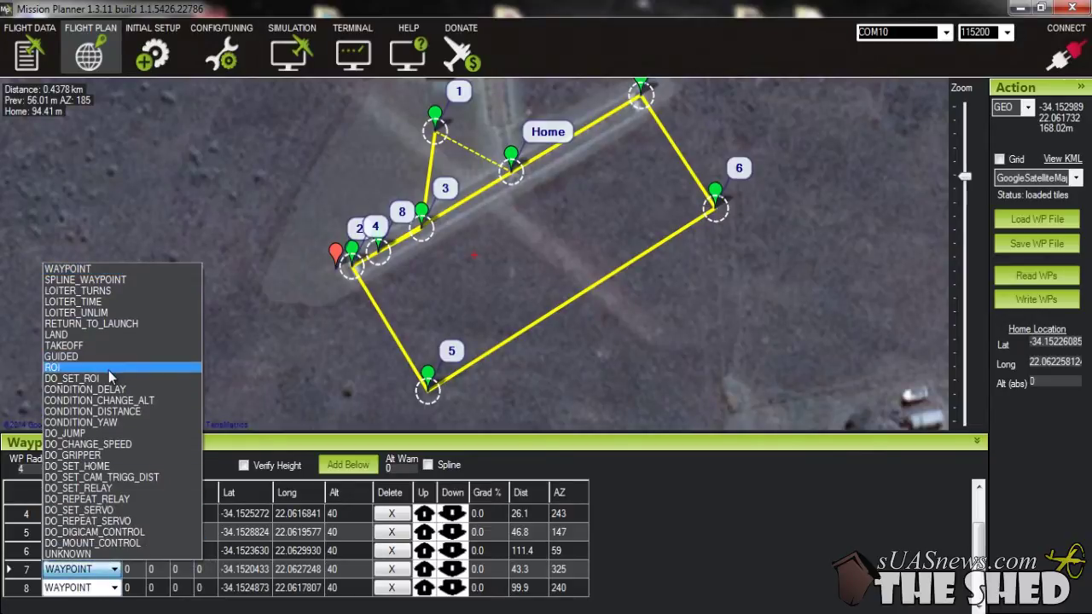
{"action": "left_click", "coordinate": [109, 381]}
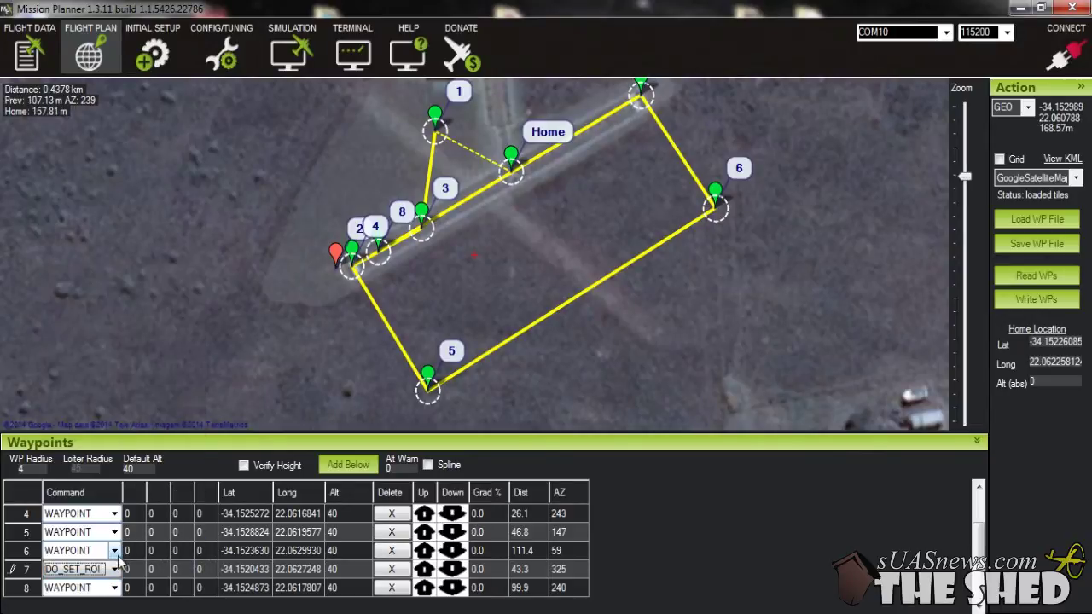
{"action": "left_click", "coordinate": [348, 569]}
{"action": "left_click", "coordinate": [344, 570]}
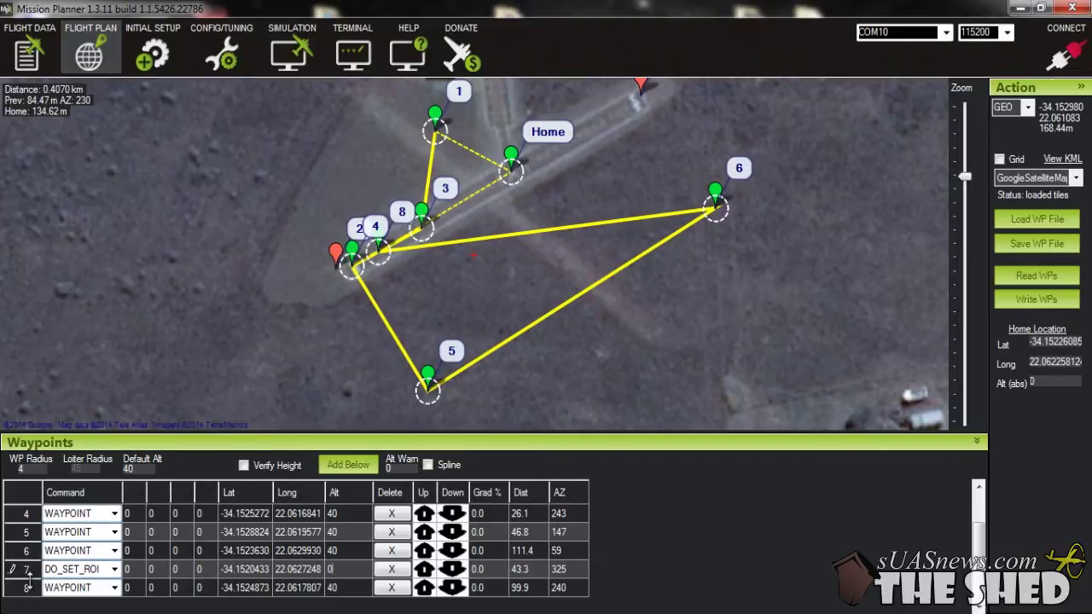
{"action": "left_click", "coordinate": [114, 569]}
{"action": "left_click", "coordinate": [120, 572]}
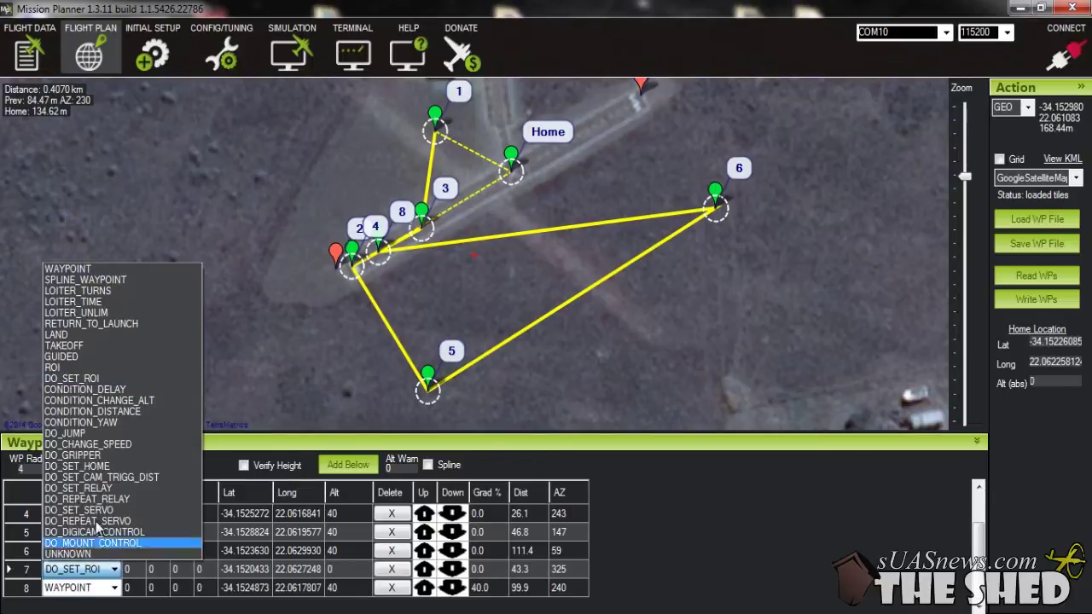
{"action": "left_click", "coordinate": [103, 268]}
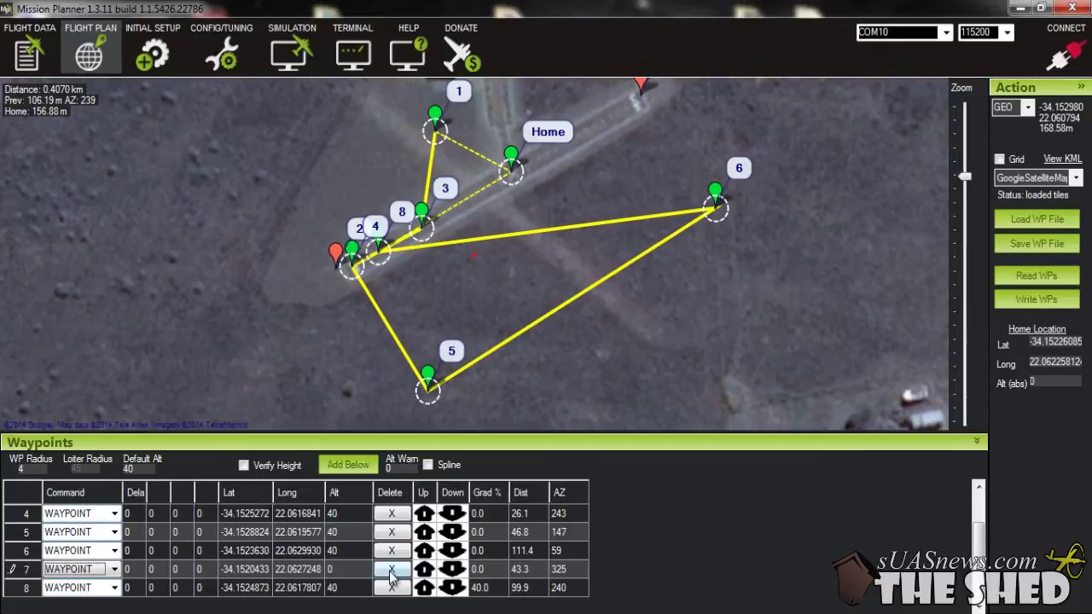
{"action": "left_click", "coordinate": [337, 569]}
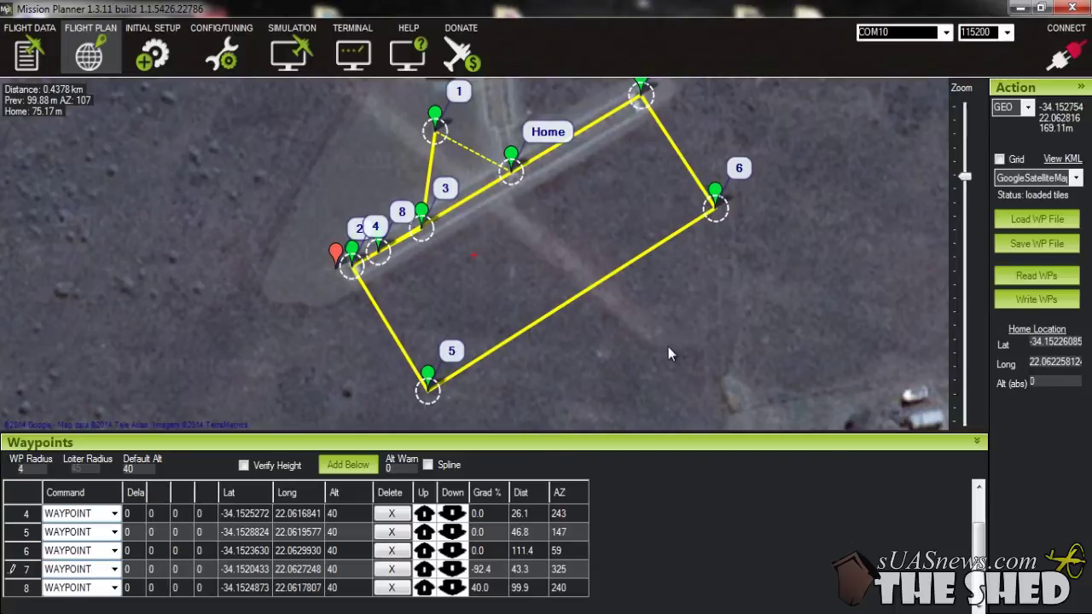
Enlarge the map above the waypoint list, recenter on the airstrip route, and scroll the grid up
{"action": "left_click_drag", "start_coordinate": [637, 352], "coordinate": [631, 379]}
{"action": "left_click_drag", "start_coordinate": [734, 445], "coordinate": [734, 479]}
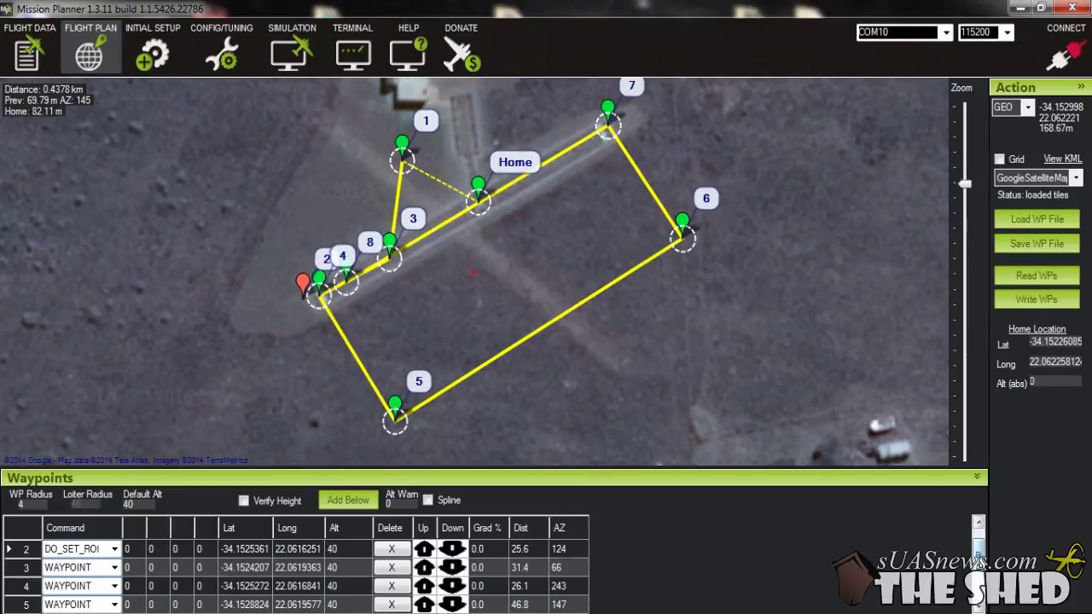
{"action": "left_click", "coordinate": [979, 522]}
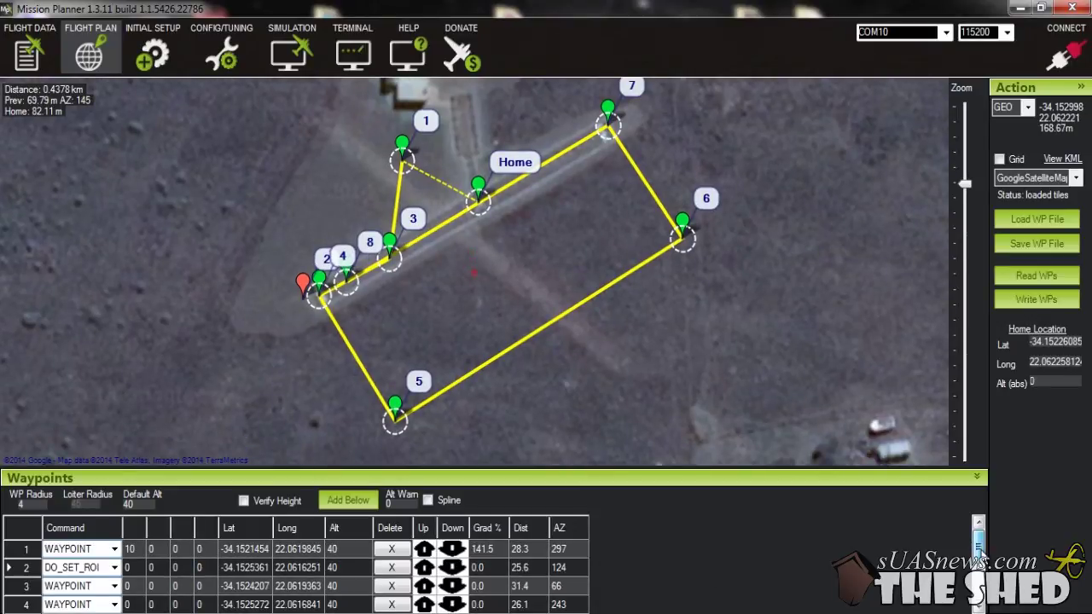
Change waypoints 3 and 4 from WAYPOINT to SPLINE_WAYPOINT
{"action": "left_click", "coordinate": [114, 587]}
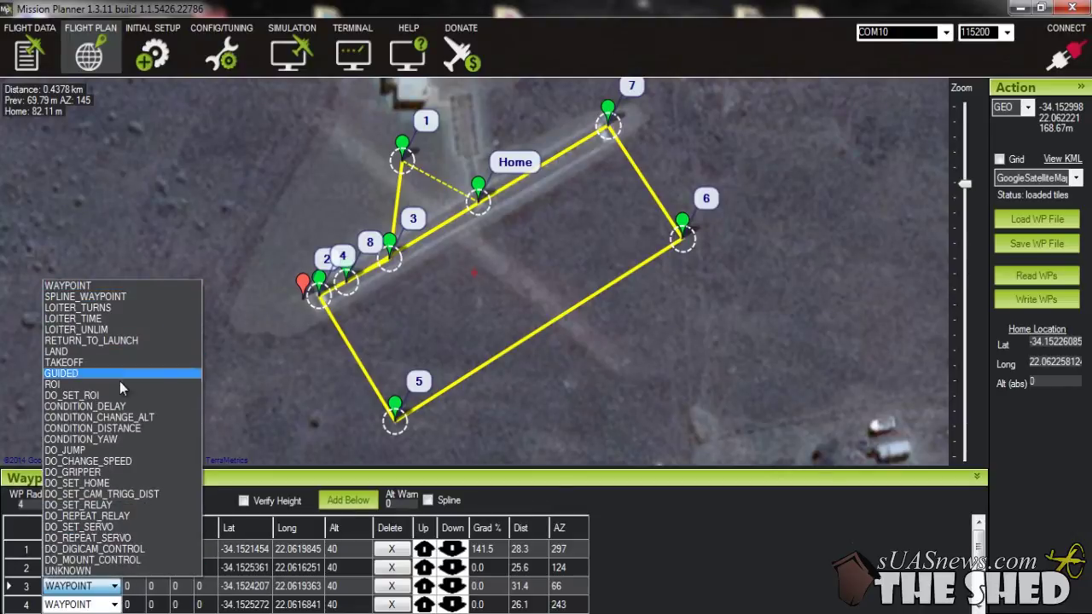
{"action": "left_click", "coordinate": [128, 301]}
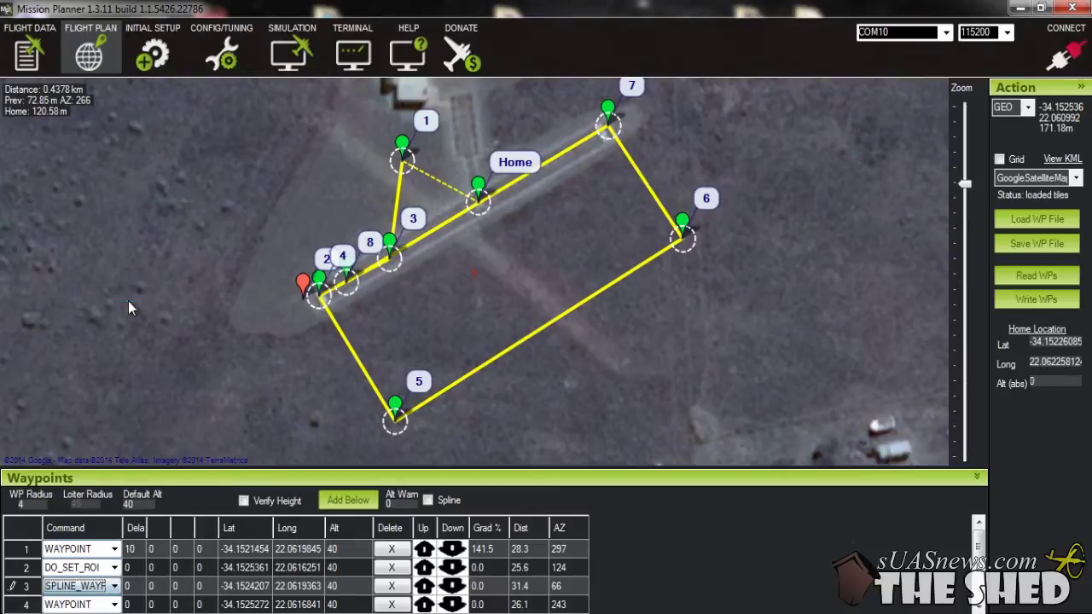
{"action": "left_click", "coordinate": [114, 605]}
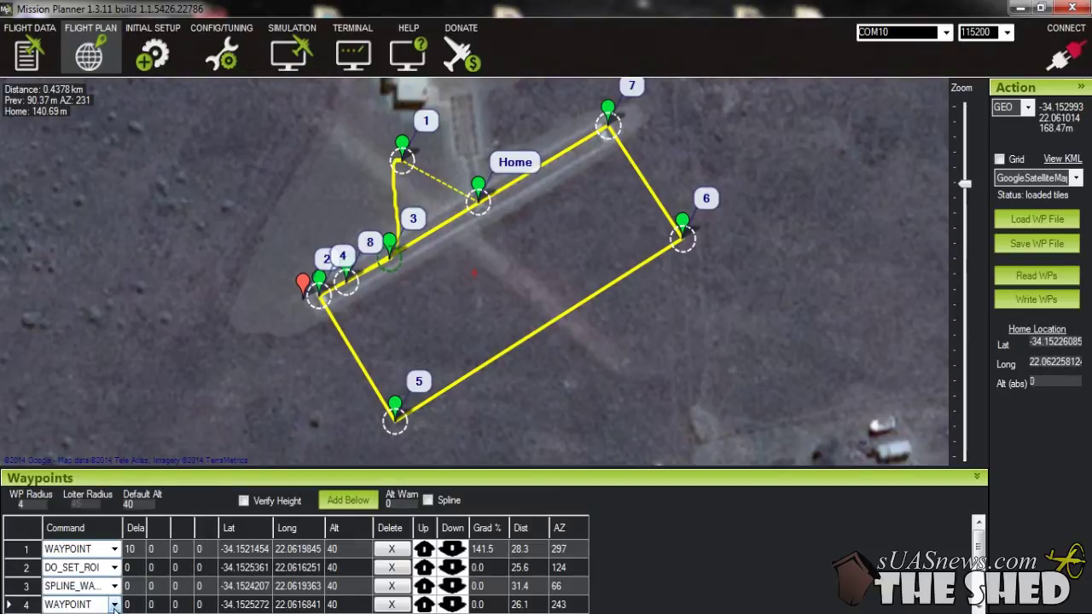
{"action": "left_click", "coordinate": [115, 605]}
{"action": "left_click", "coordinate": [126, 319]}
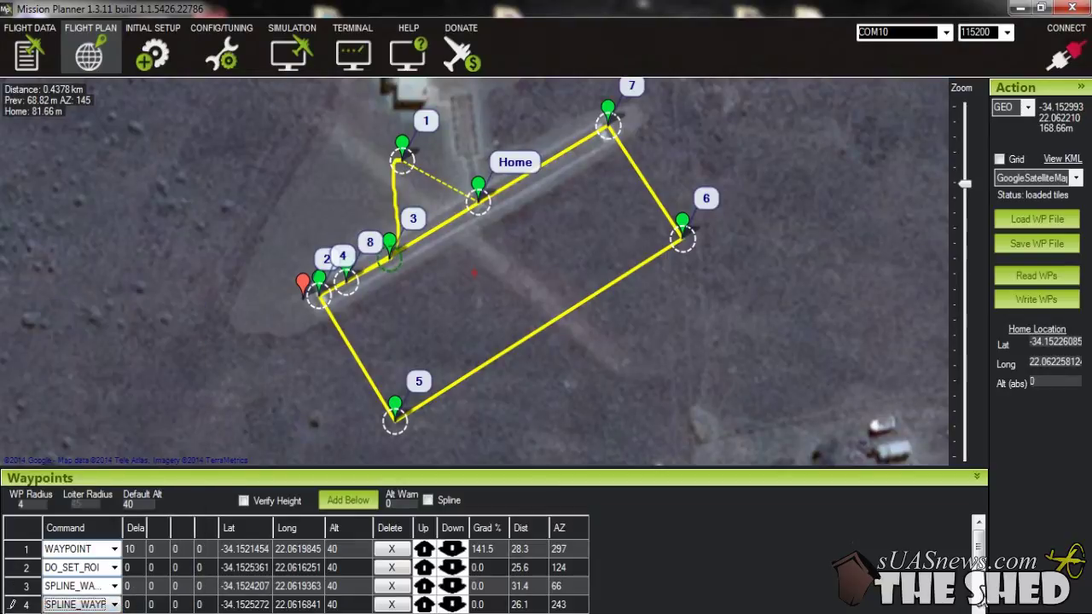
{"action": "left_click", "coordinate": [978, 607]}
{"action": "left_click", "coordinate": [978, 606]}
{"action": "left_click", "coordinate": [977, 607]}
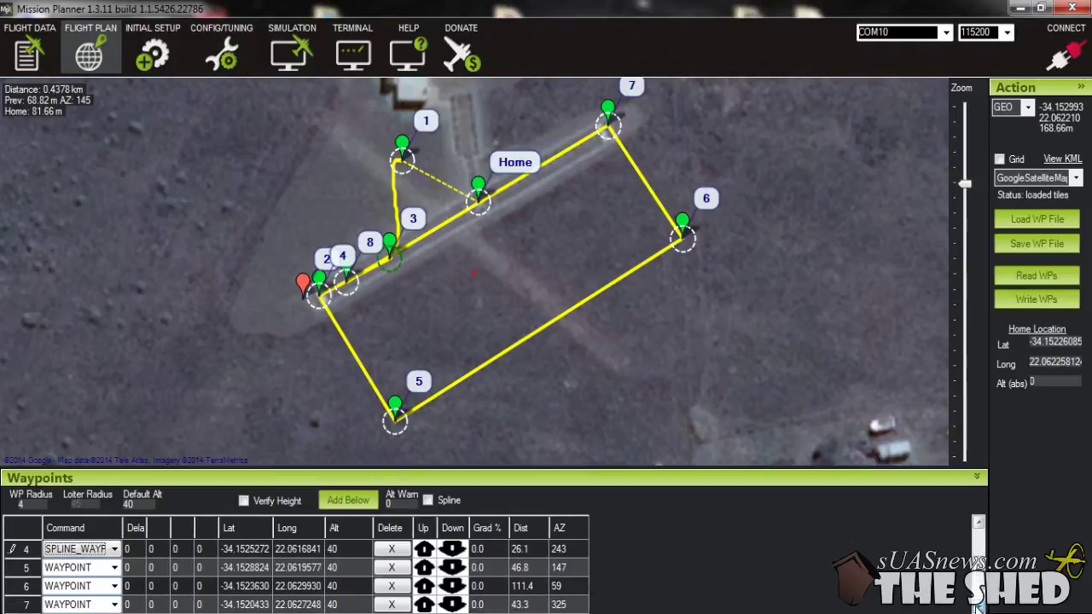
{"action": "left_click", "coordinate": [114, 569]}
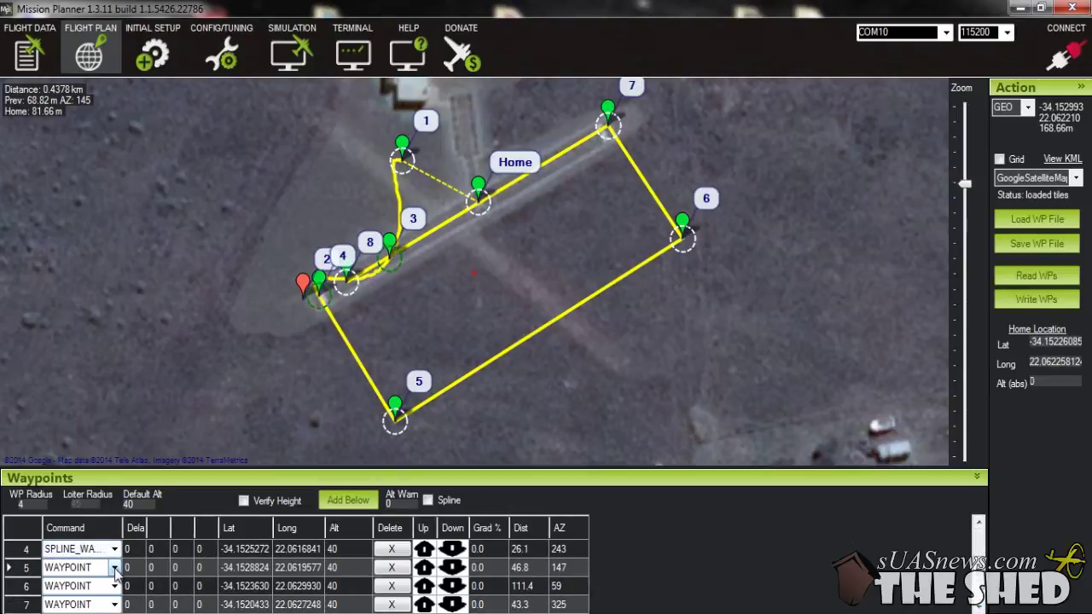
Change waypoints 5 and 6 to SPLINE_WAYPOINT
{"action": "left_click", "coordinate": [116, 573]}
{"action": "left_click", "coordinate": [98, 277]}
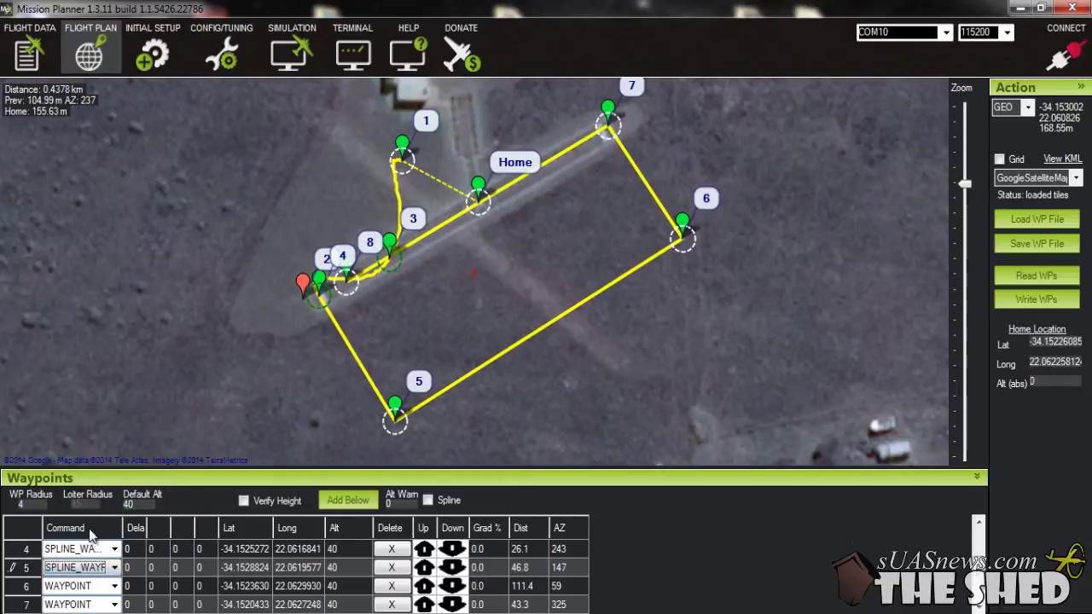
{"action": "left_click", "coordinate": [114, 587]}
{"action": "left_click", "coordinate": [114, 587]}
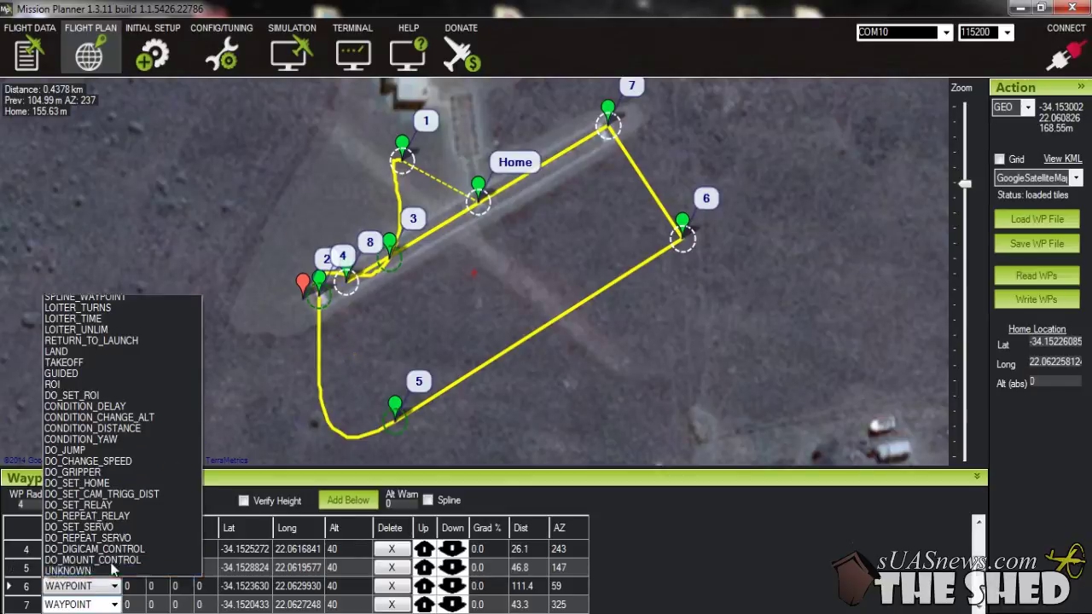
{"action": "left_click", "coordinate": [103, 296]}
{"action": "left_click", "coordinate": [979, 607]}
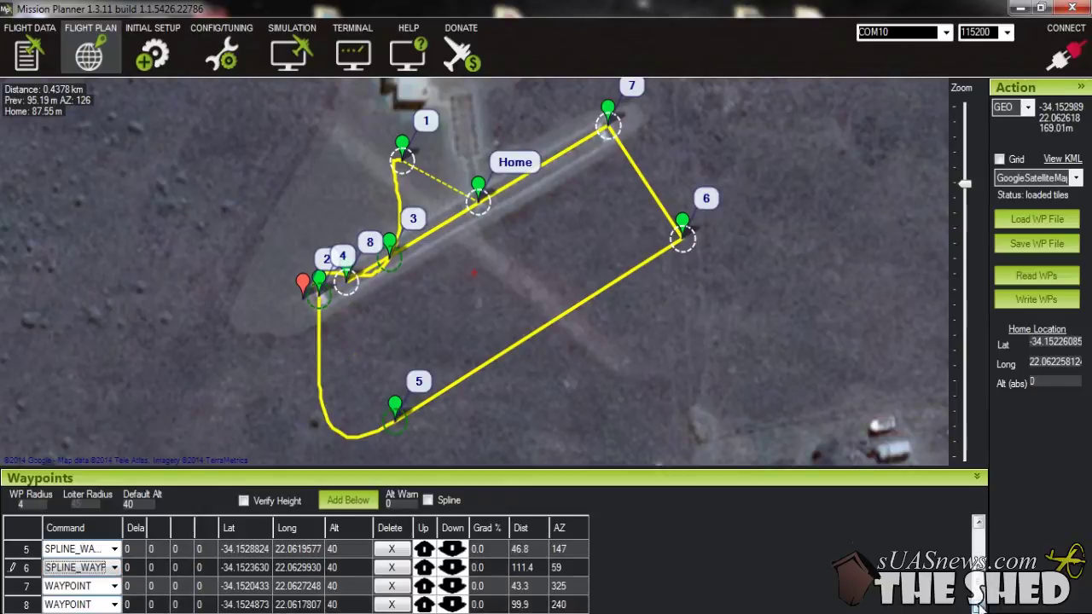
{"action": "left_click", "coordinate": [114, 587]}
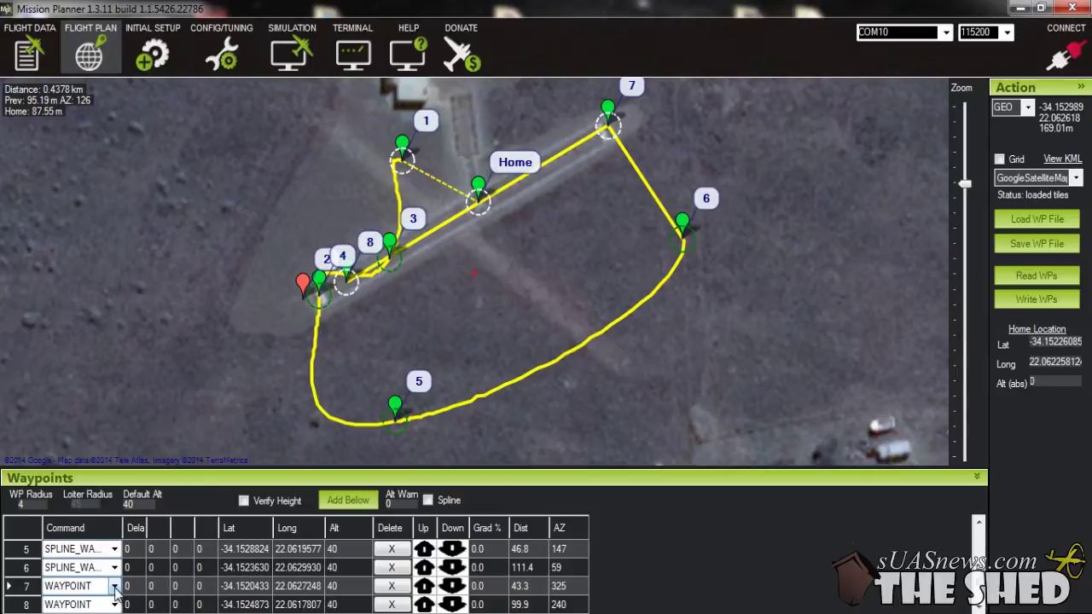
Change waypoint 7 to SPLINE_WAYPOINT and move on to waypoint 8's command
{"action": "left_click", "coordinate": [114, 587]}
{"action": "left_click", "coordinate": [117, 300]}
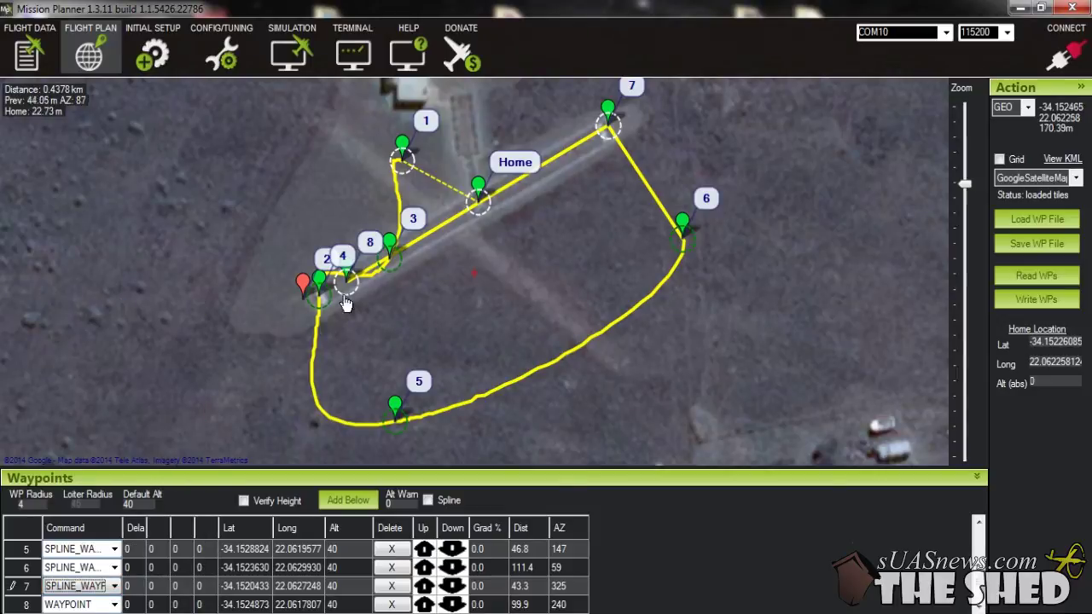
{"action": "left_click", "coordinate": [116, 591]}
{"action": "left_click", "coordinate": [120, 600]}
{"action": "left_click", "coordinate": [118, 597]}
{"action": "left_click", "coordinate": [118, 604]}
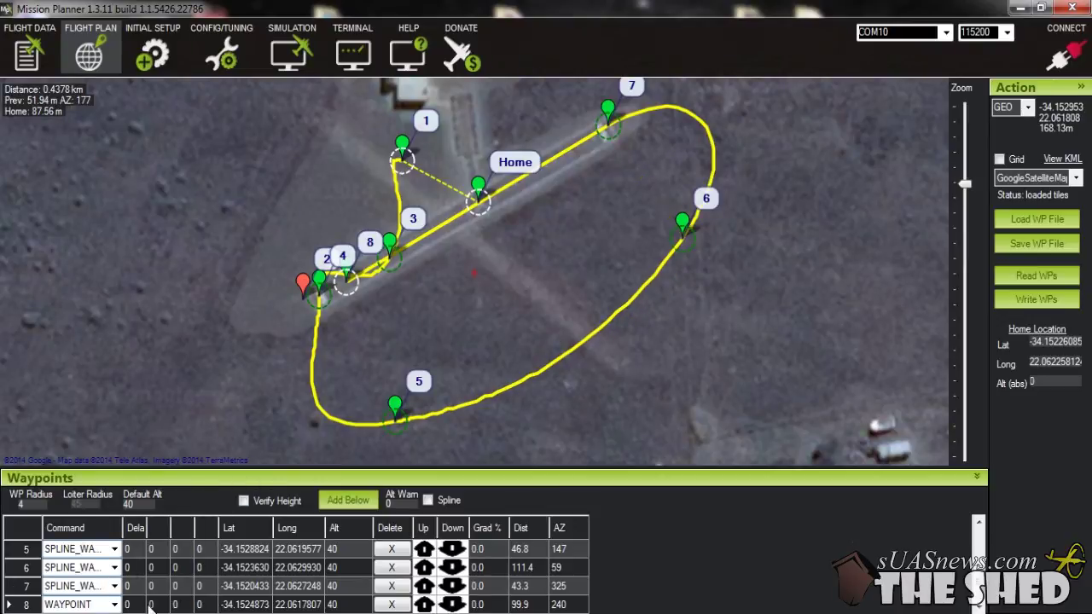
Make waypoint 8 SPLINE_WAYPOINT and add waypoint 9 south of Home as RETURN_TO_LAUNCH
{"action": "left_click", "coordinate": [116, 604]}
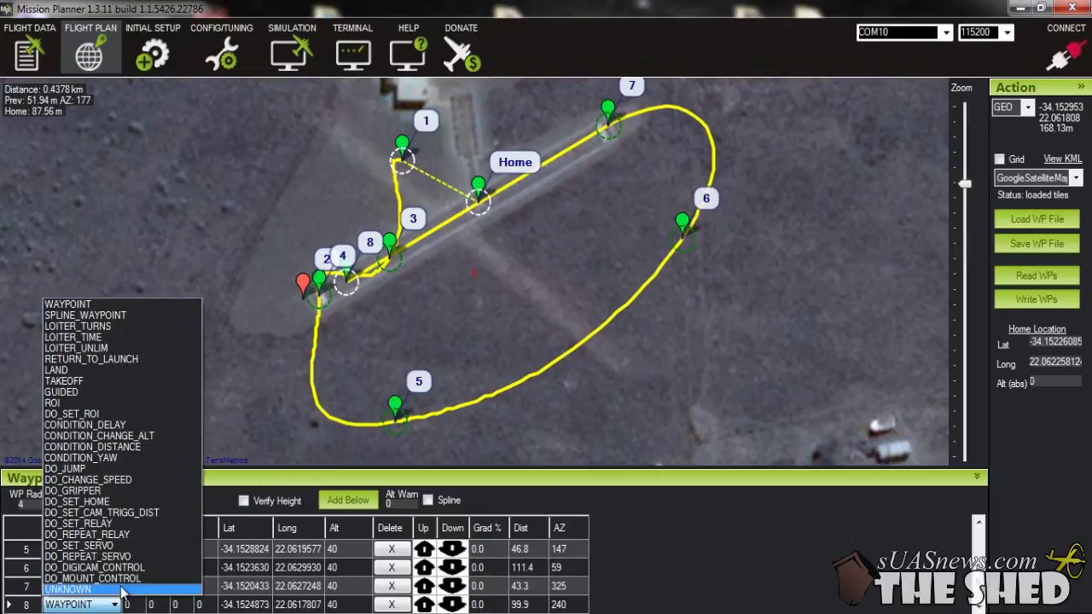
{"action": "left_click", "coordinate": [125, 317]}
{"action": "left_click", "coordinate": [516, 261]}
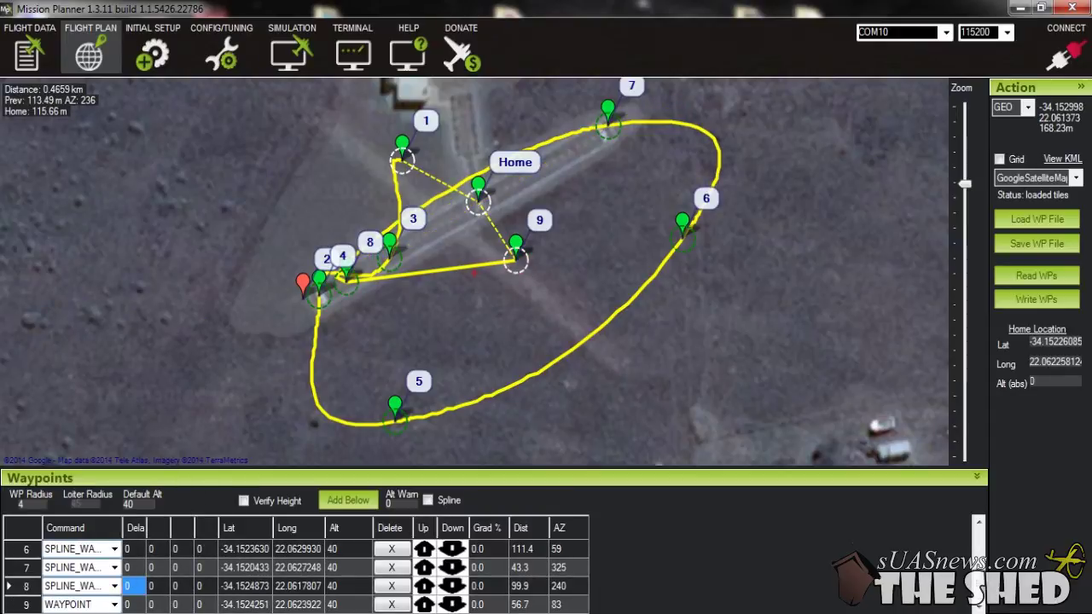
{"action": "left_click", "coordinate": [113, 605]}
{"action": "left_click", "coordinate": [114, 605]}
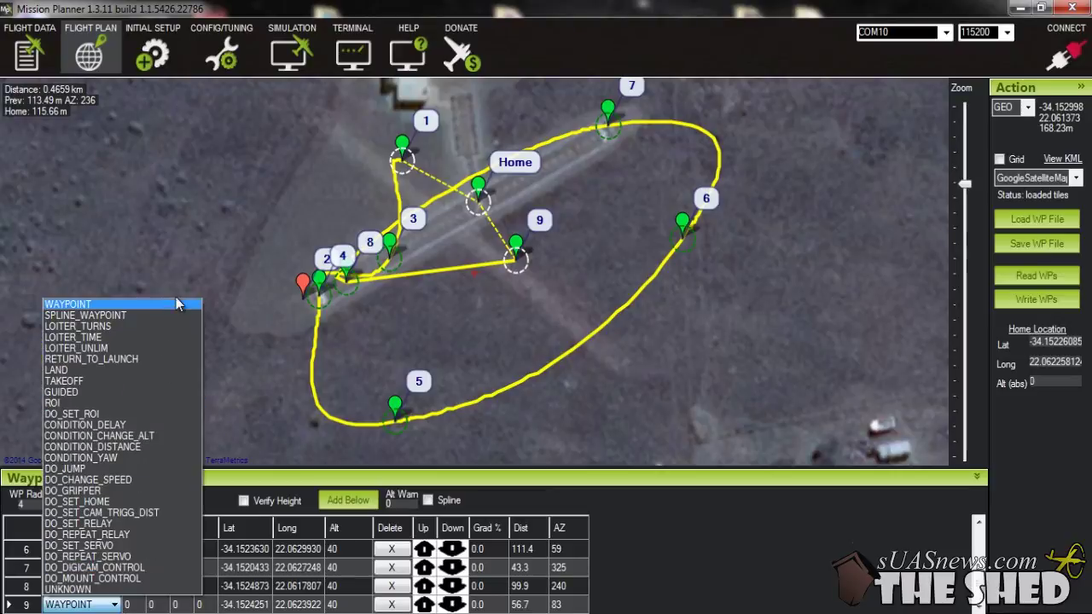
{"action": "left_click", "coordinate": [147, 360]}
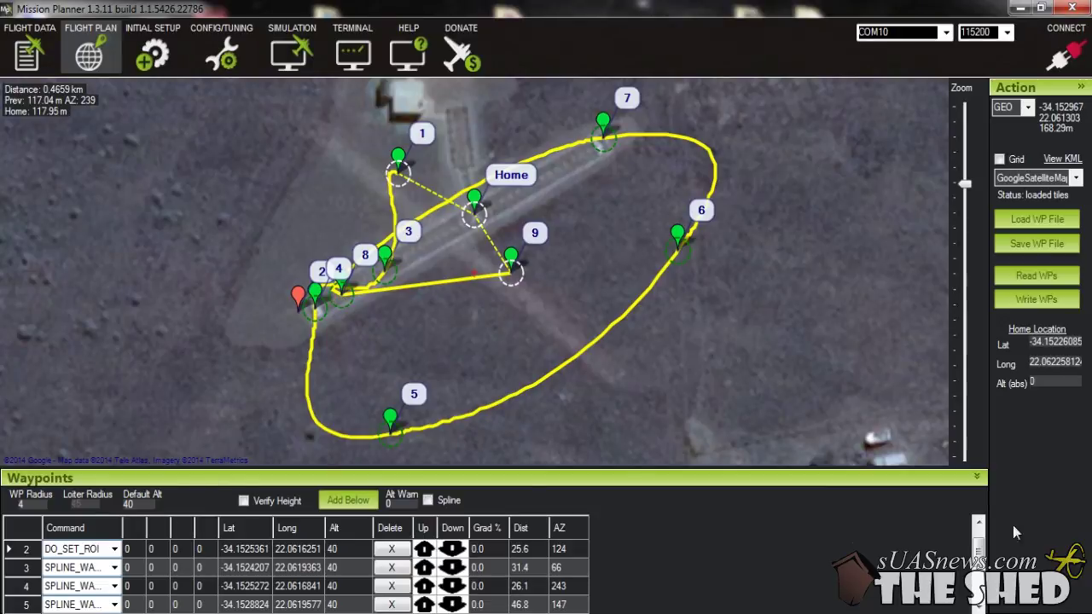
{"action": "scroll", "coordinate": [282, 589], "scroll_direction": "down", "scroll_amount": 2}
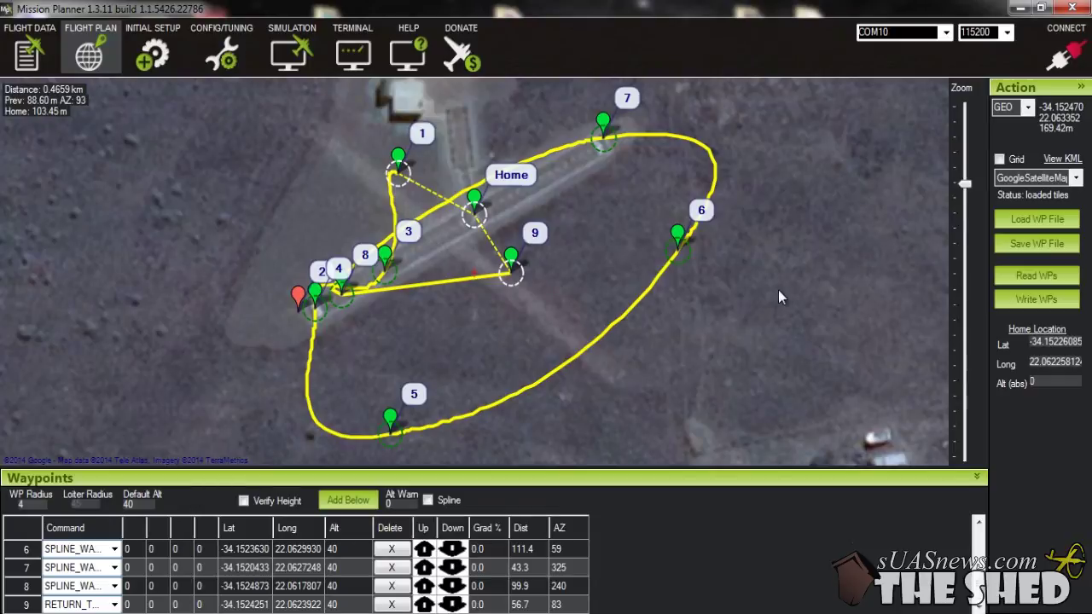
{"action": "left_click_drag", "start_coordinate": [778, 290], "coordinate": [766, 291]}
Bring up the map's mission actions menu and dismiss it without changes
{"action": "right_click", "coordinate": [736, 258]}
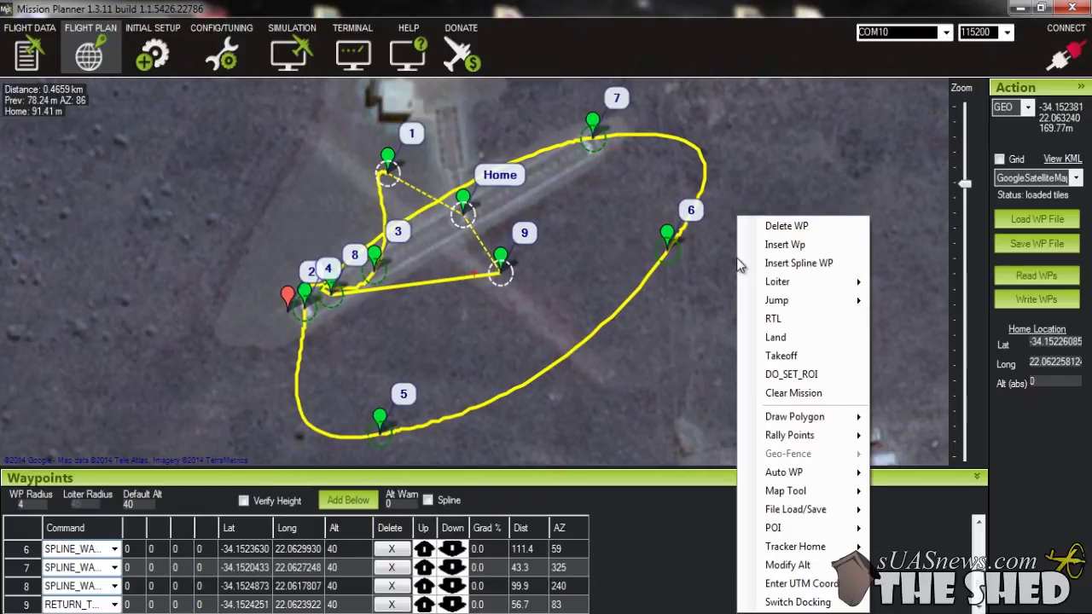
{"action": "left_click", "coordinate": [698, 7]}
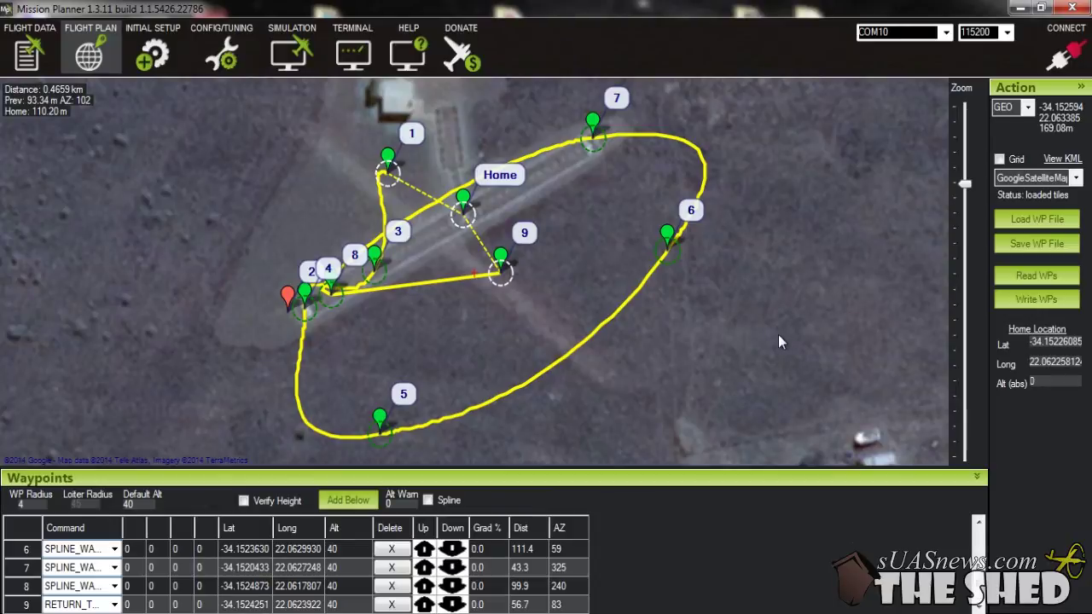